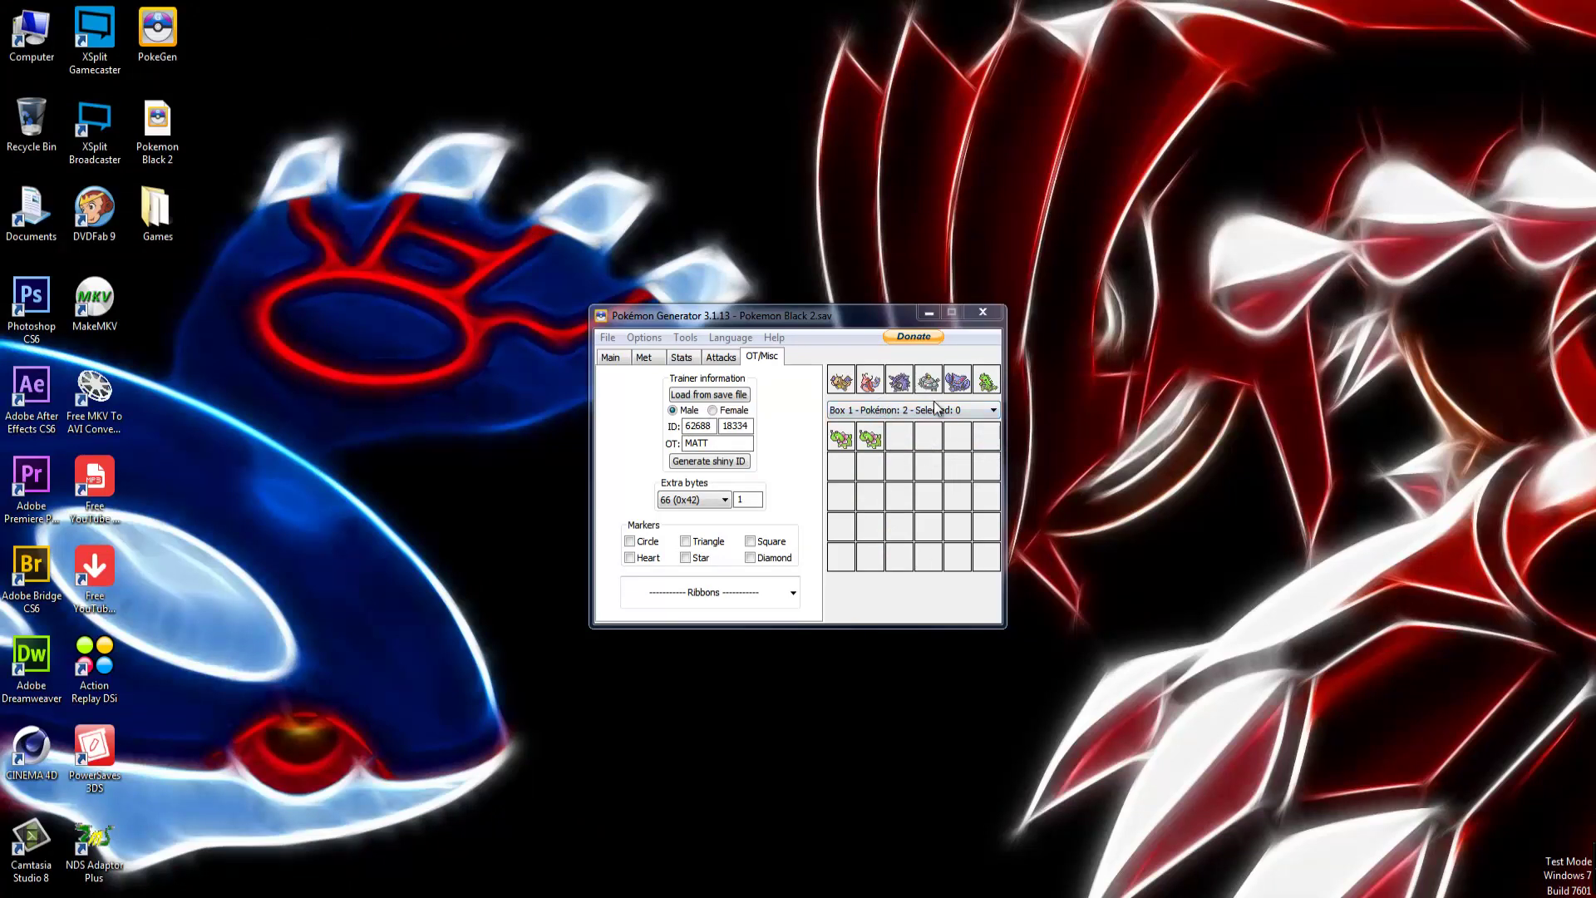
View the data of the first Pokémon in Box 1 and look through its main, met and attack details.
right_click(843, 435)
click(881, 443)
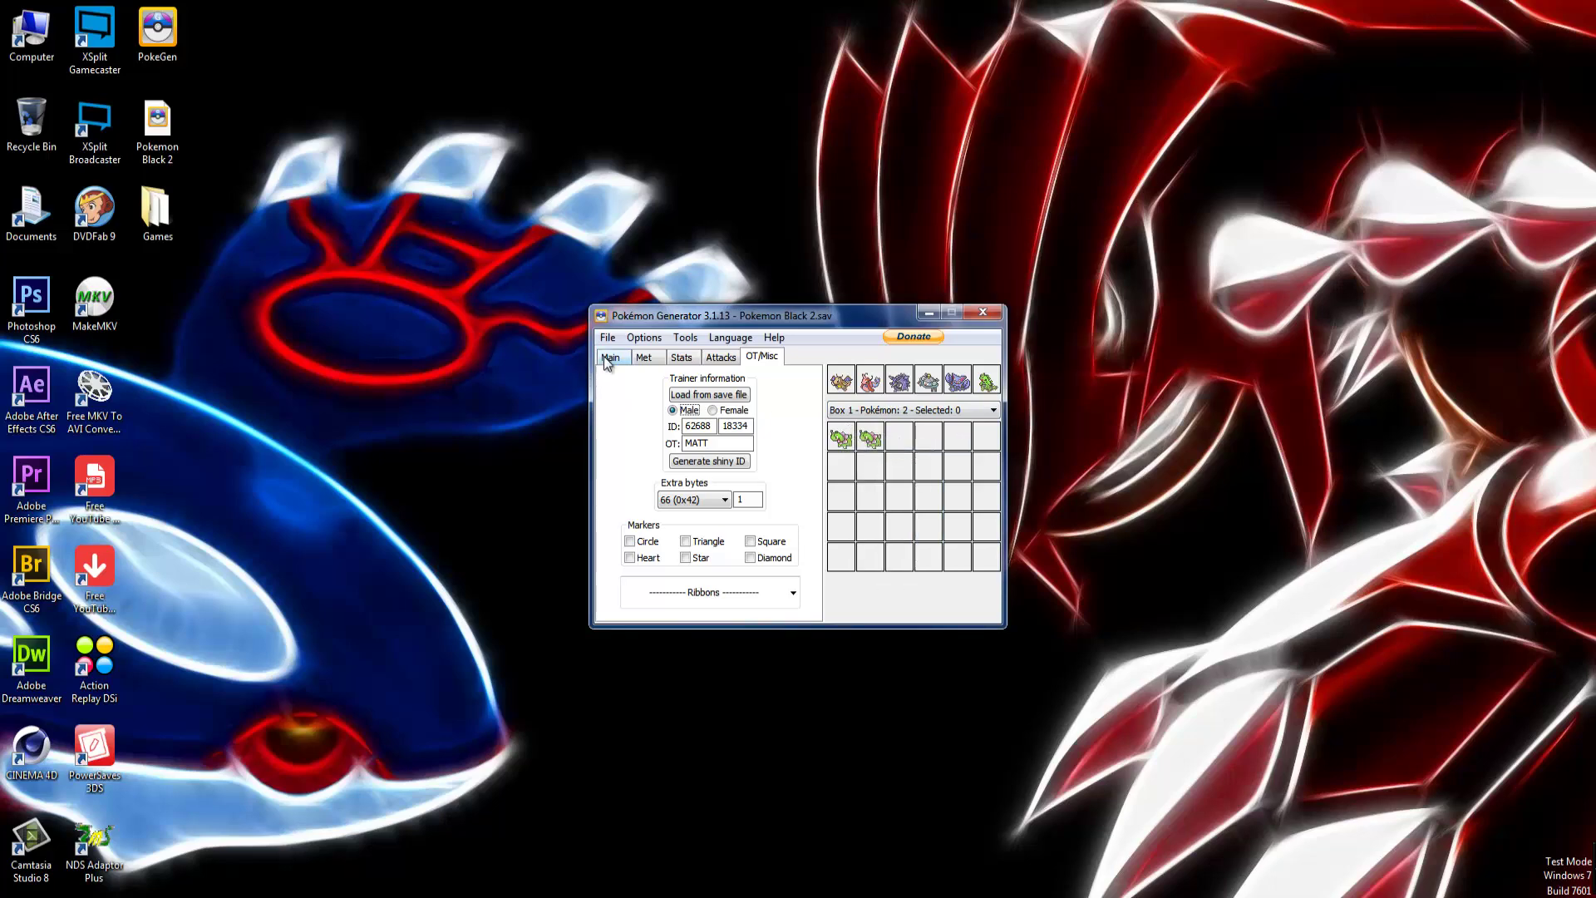
click(611, 356)
mouse_move(710, 450)
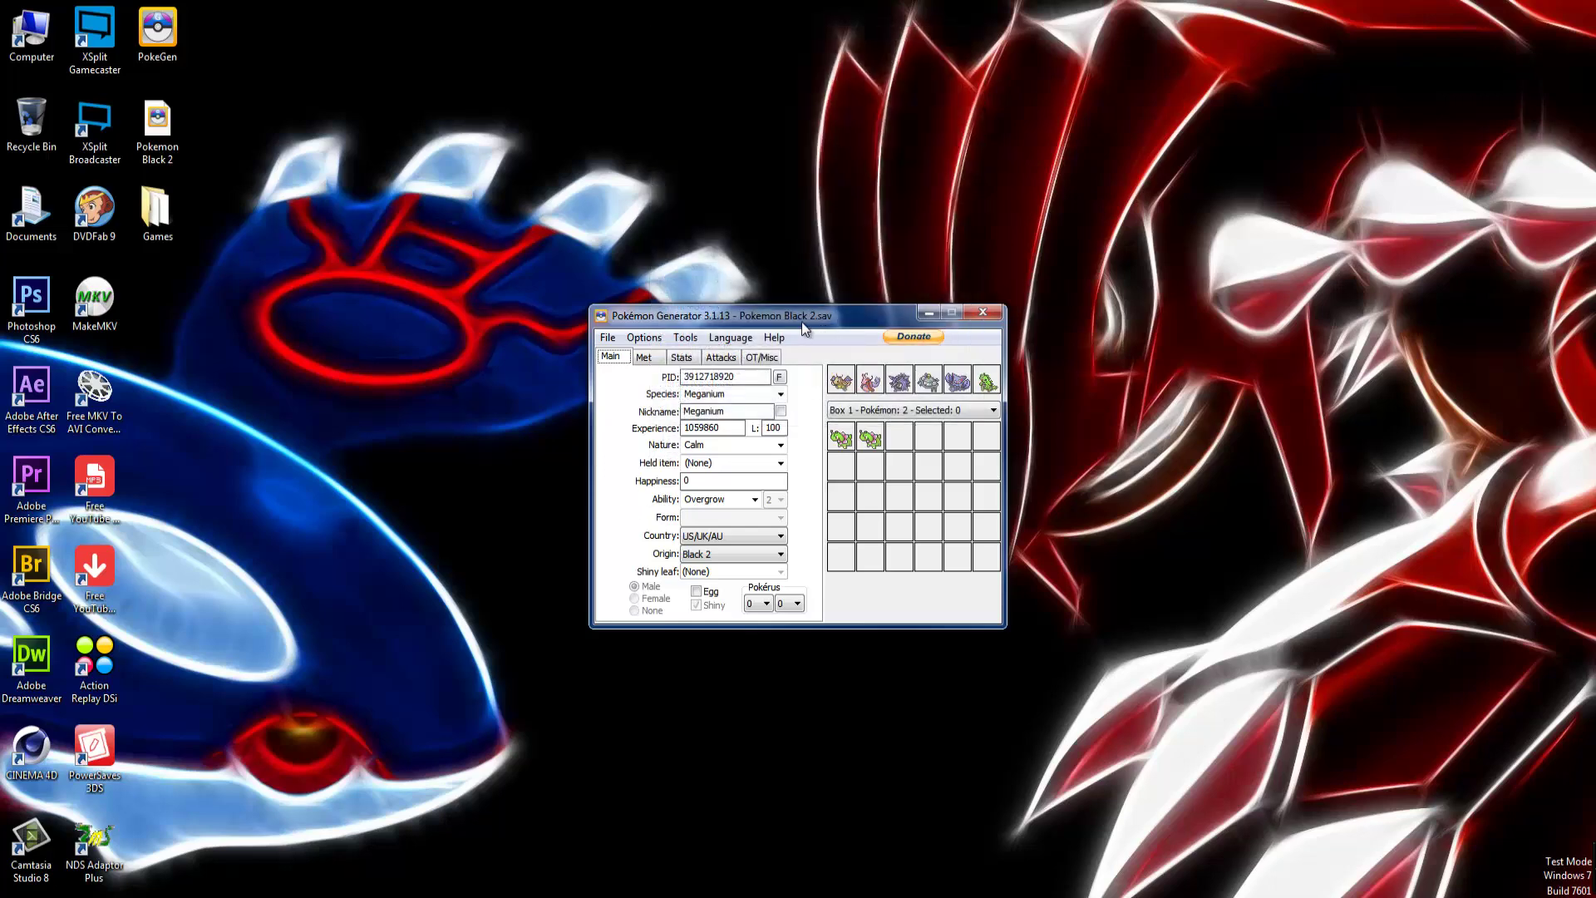
click(652, 366)
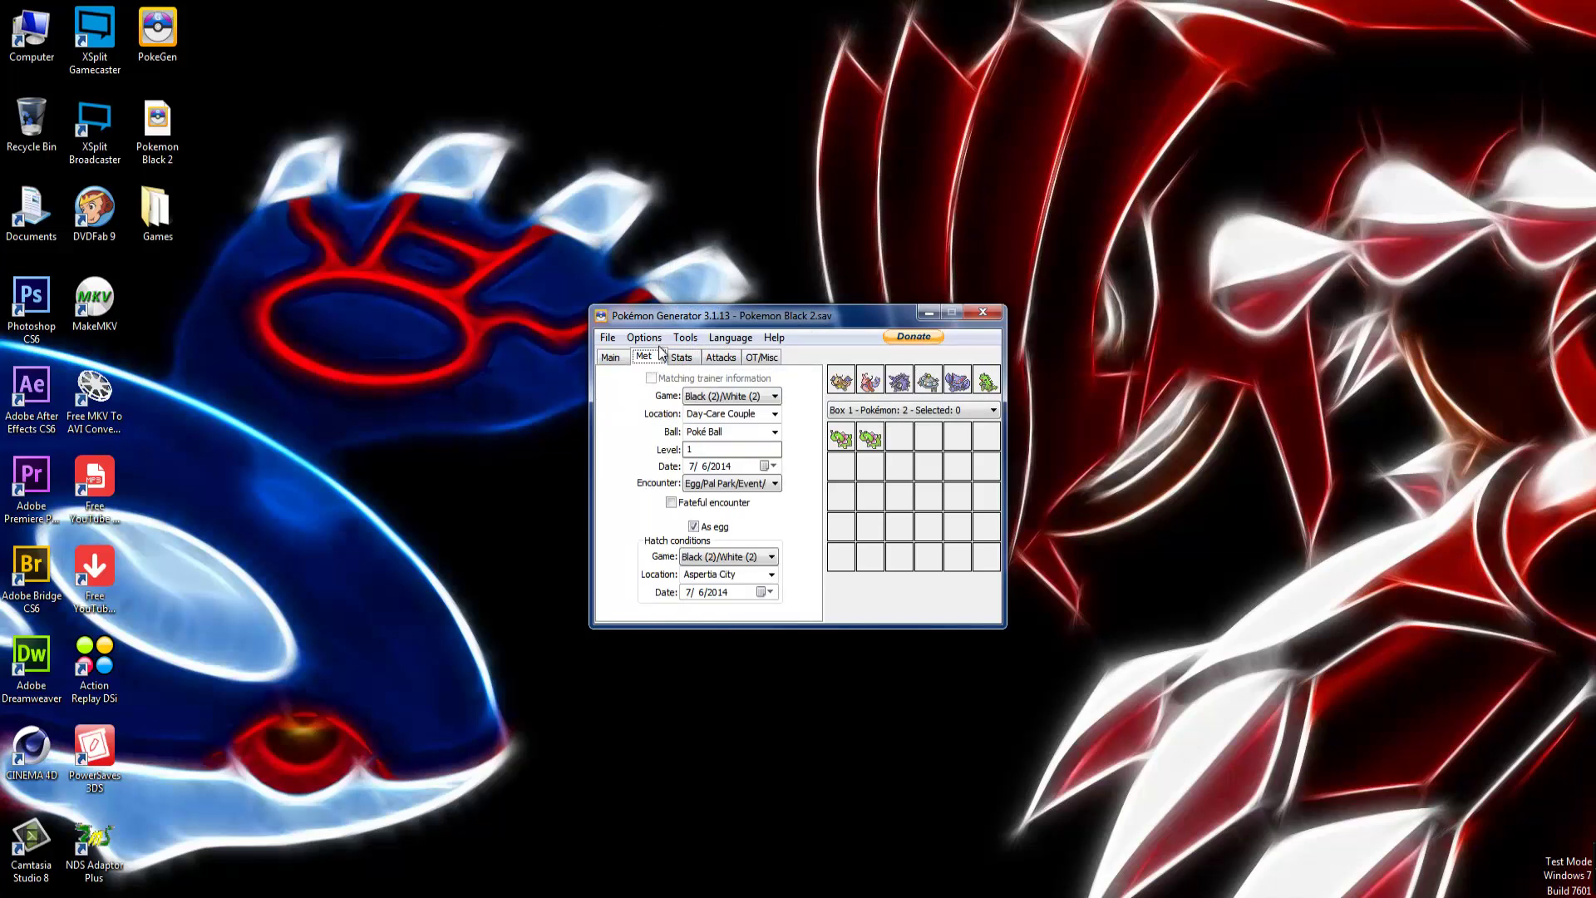
click(724, 362)
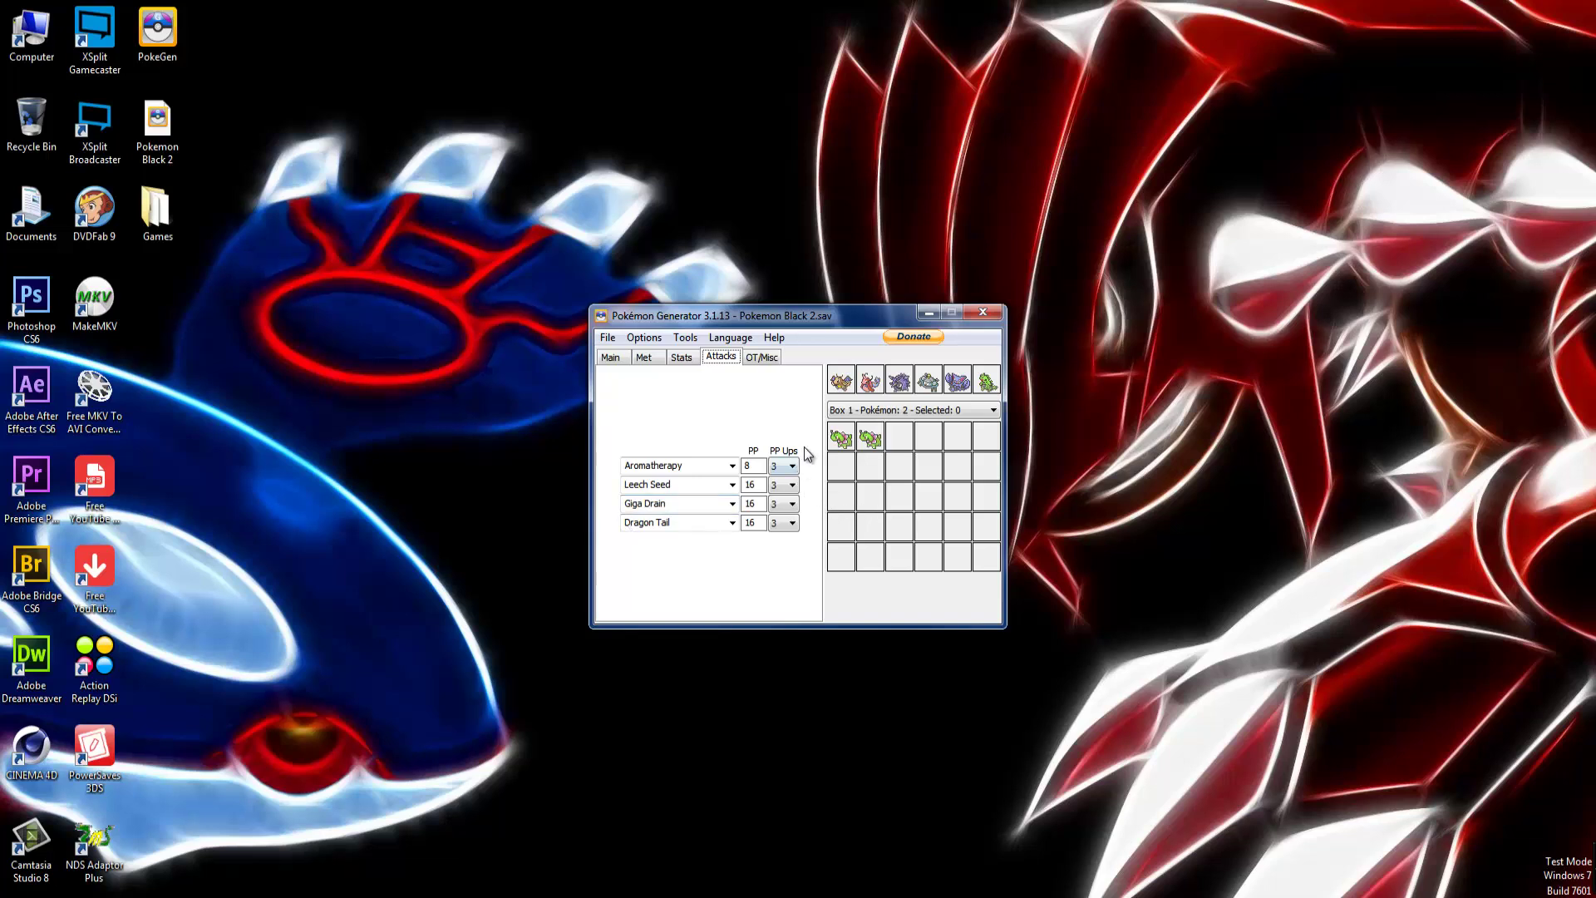
click(614, 358)
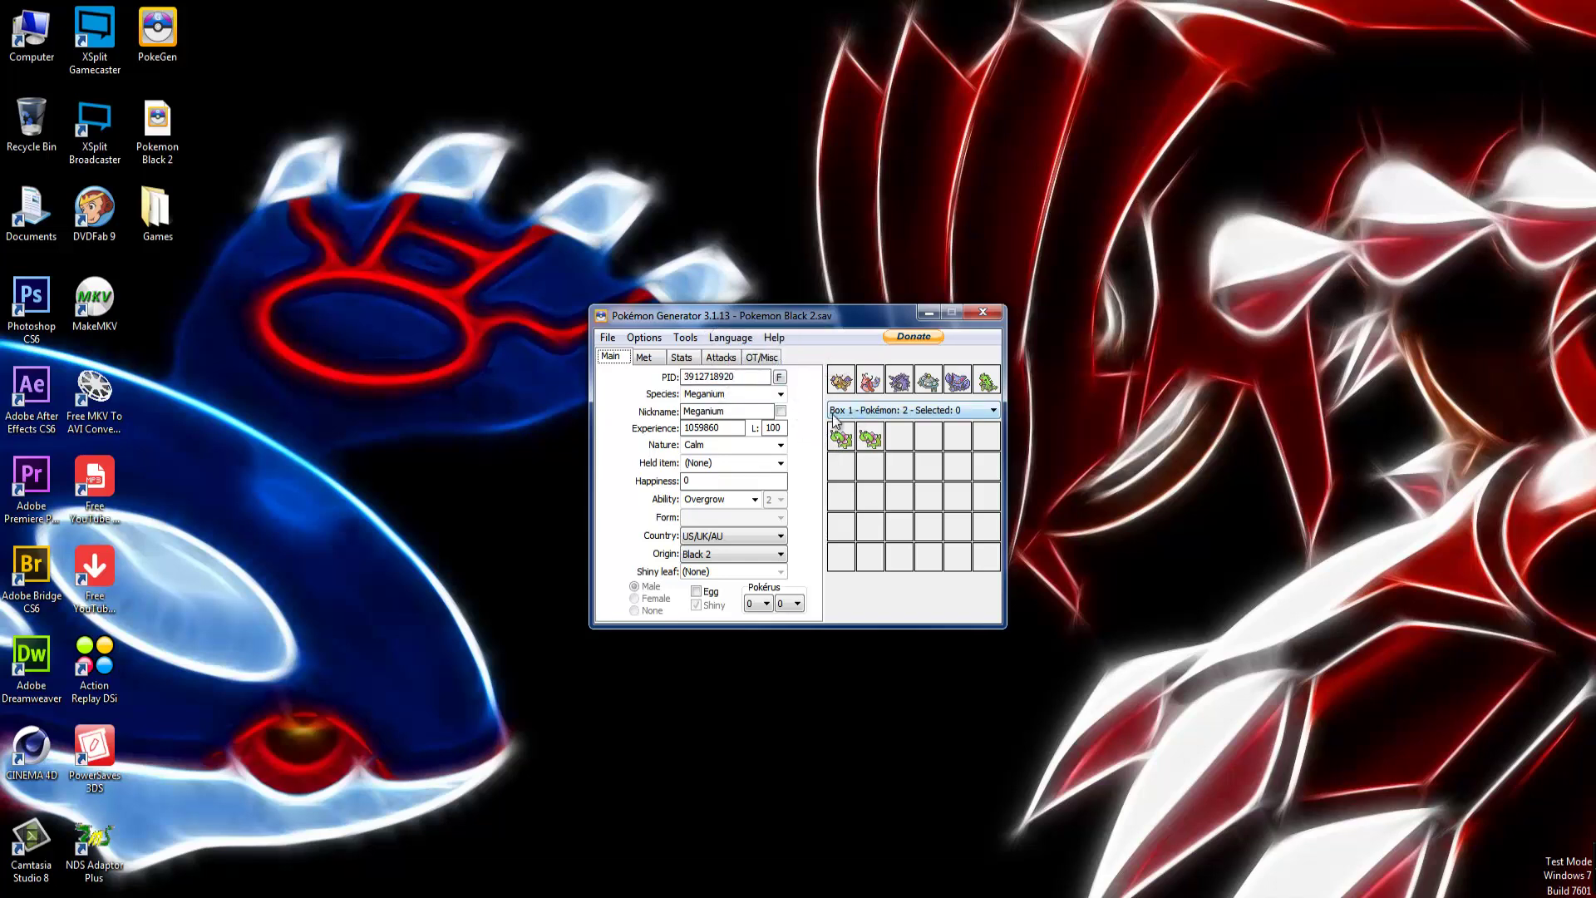
Examine the Meganium's nature, ability and origin game in its main data.
right_click(869, 445)
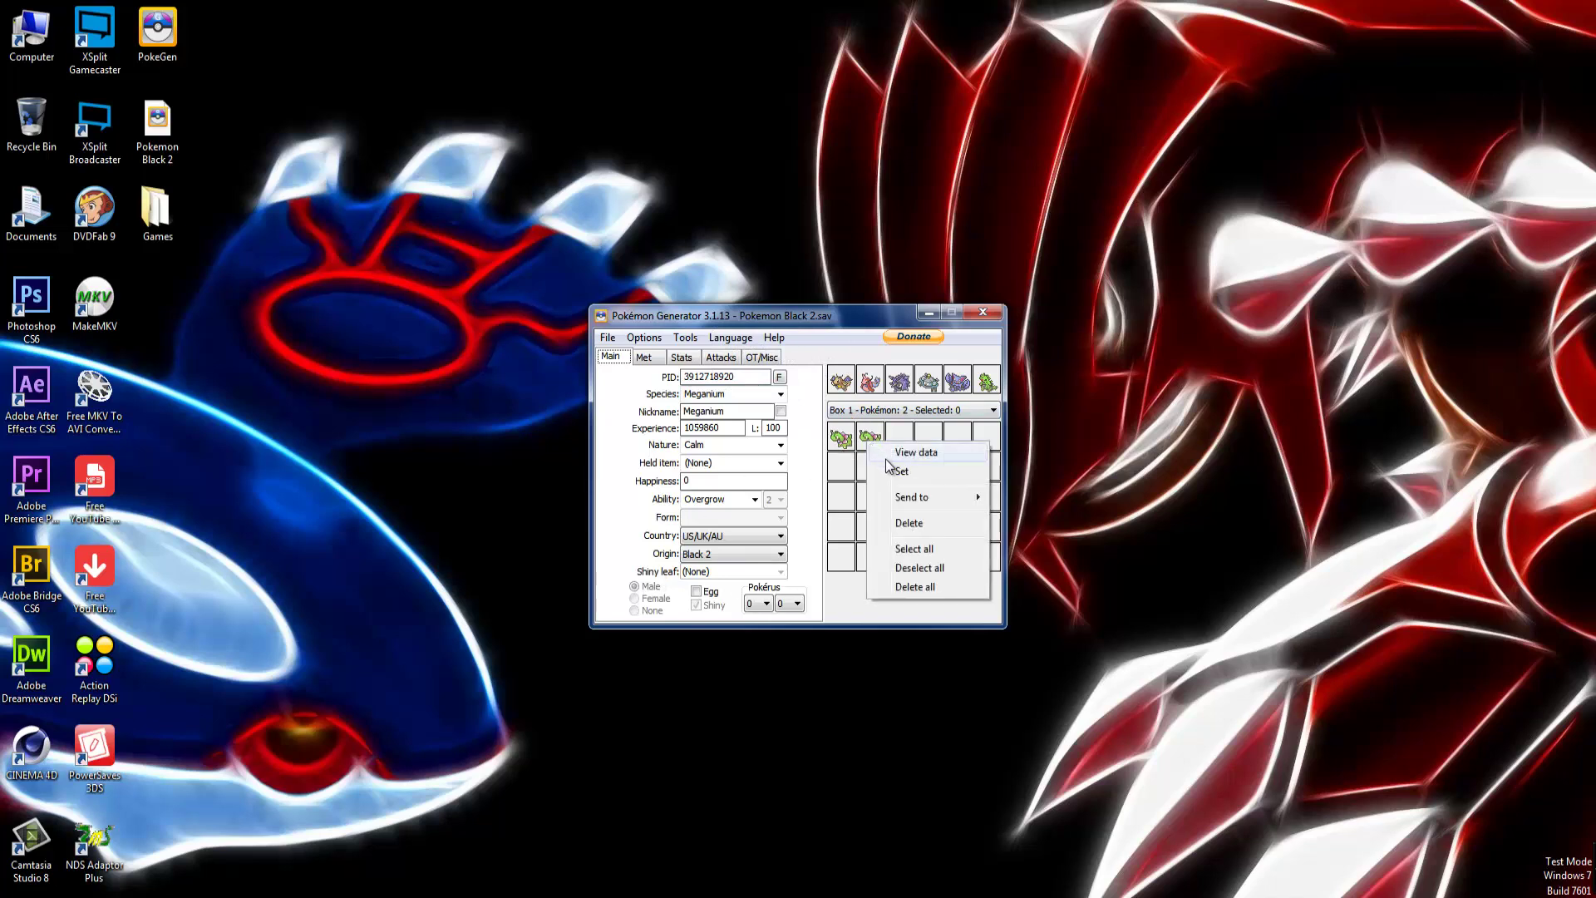
click(841, 473)
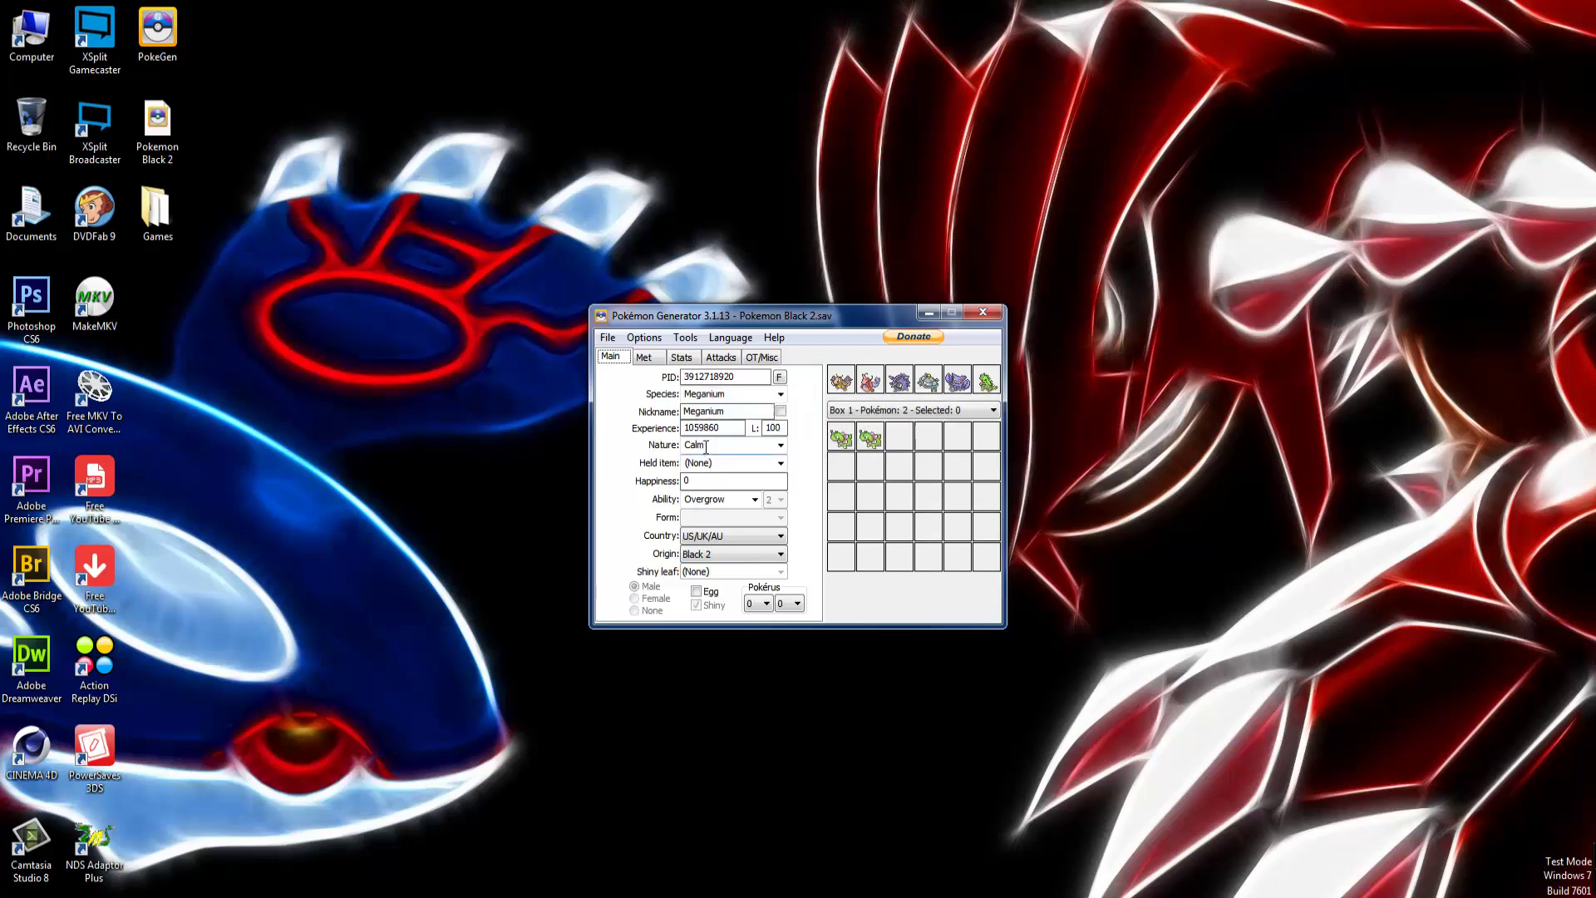
mouse_move(720, 496)
click(760, 500)
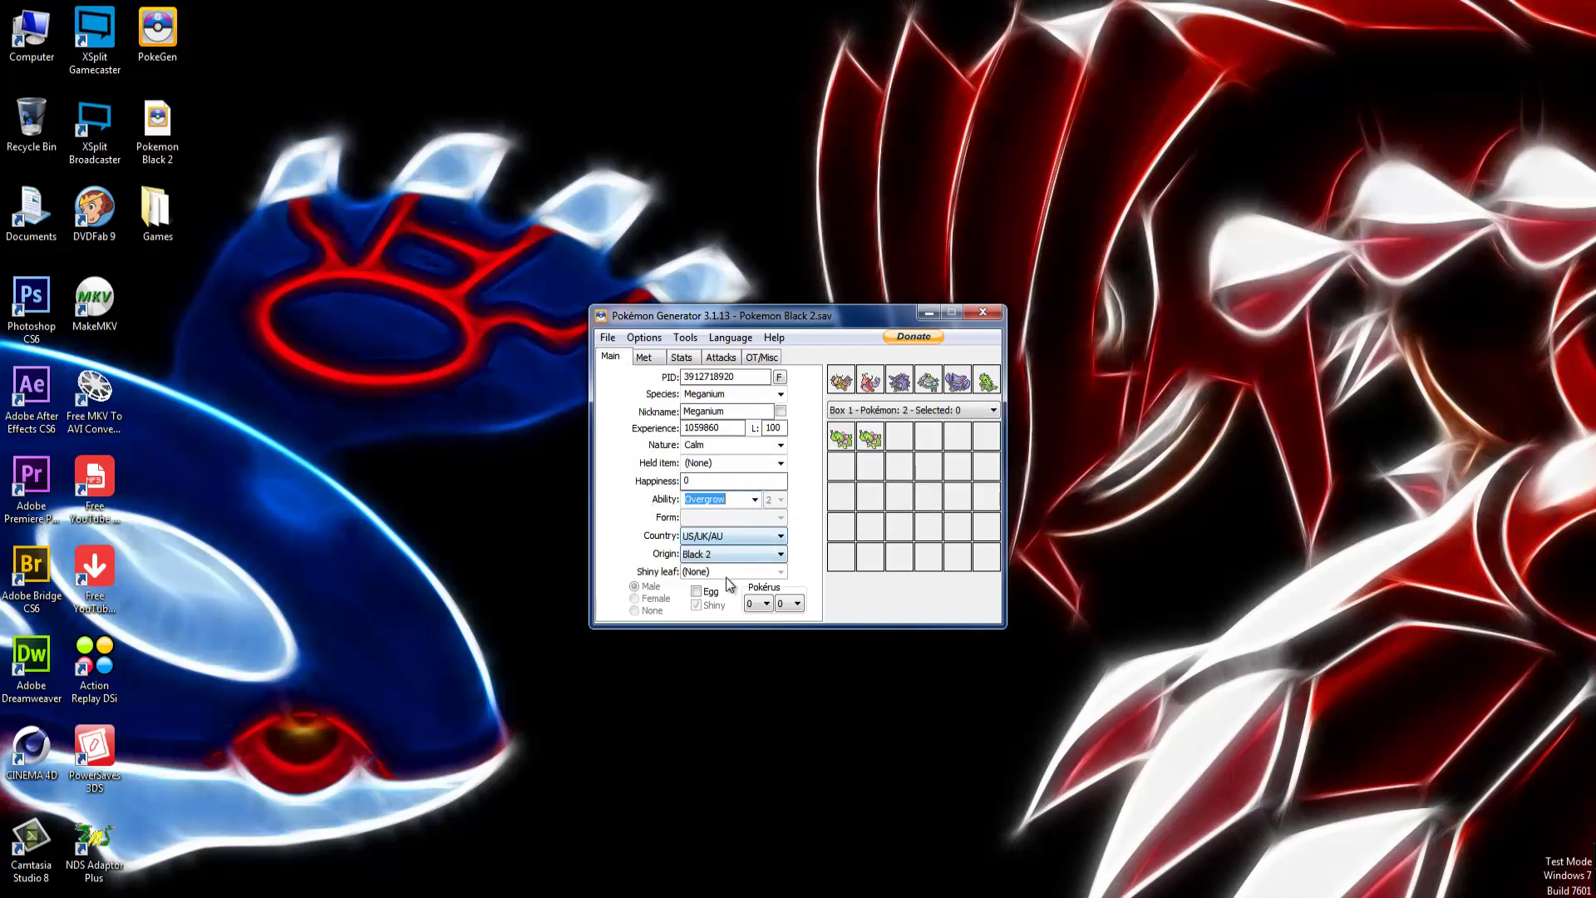
mouse_move(696, 559)
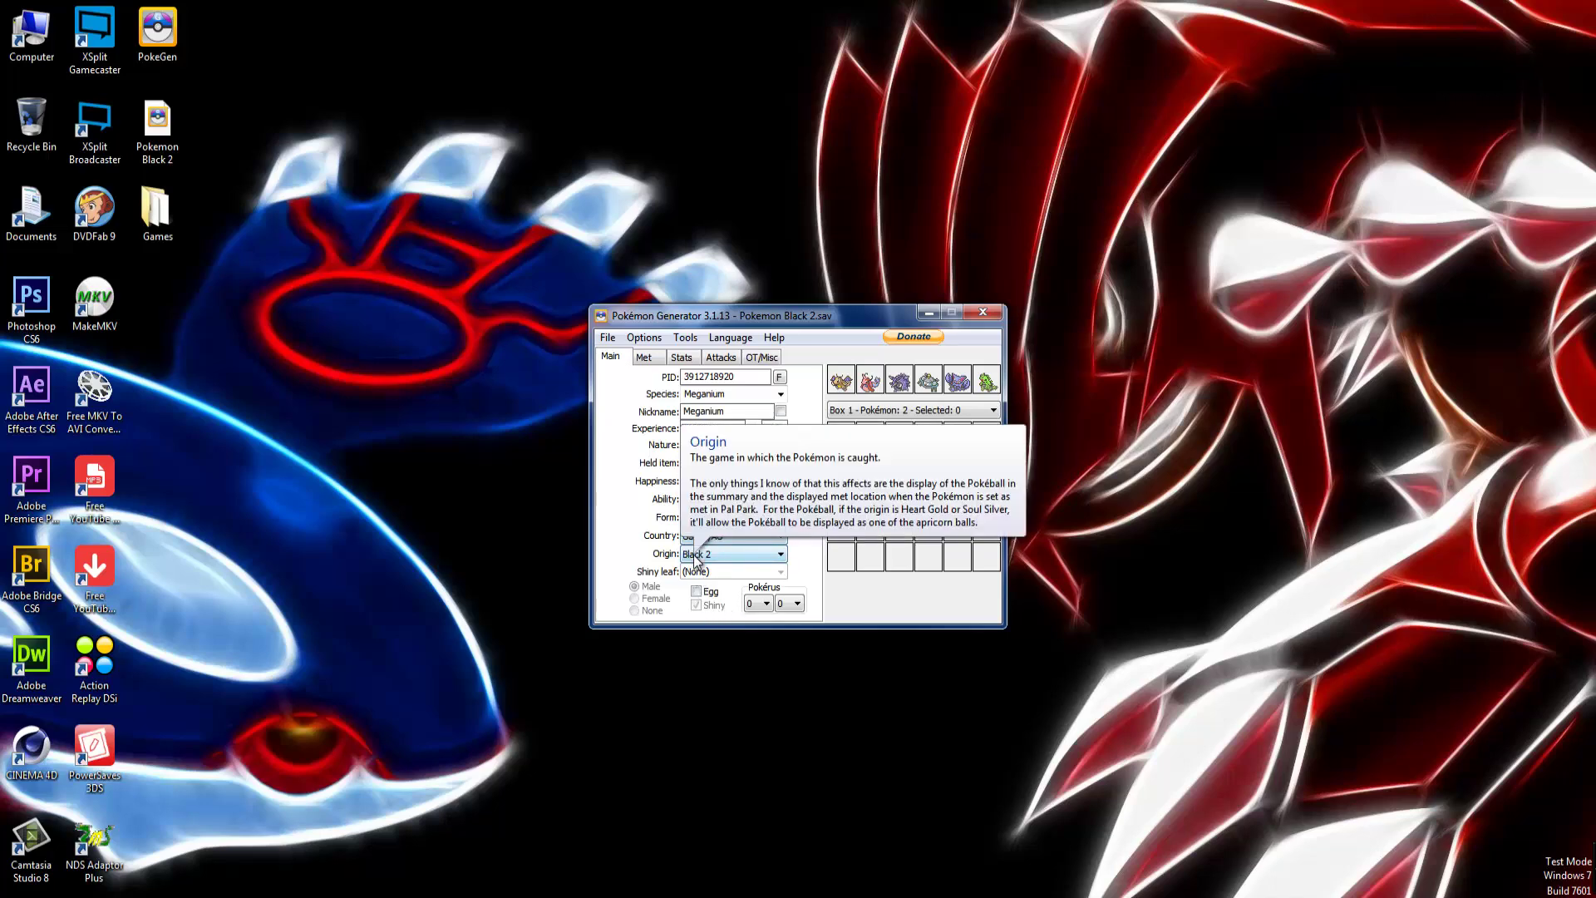
Examine the Meganium's met location and egg hatch conditions, including the list of available hatch locations.
click(645, 359)
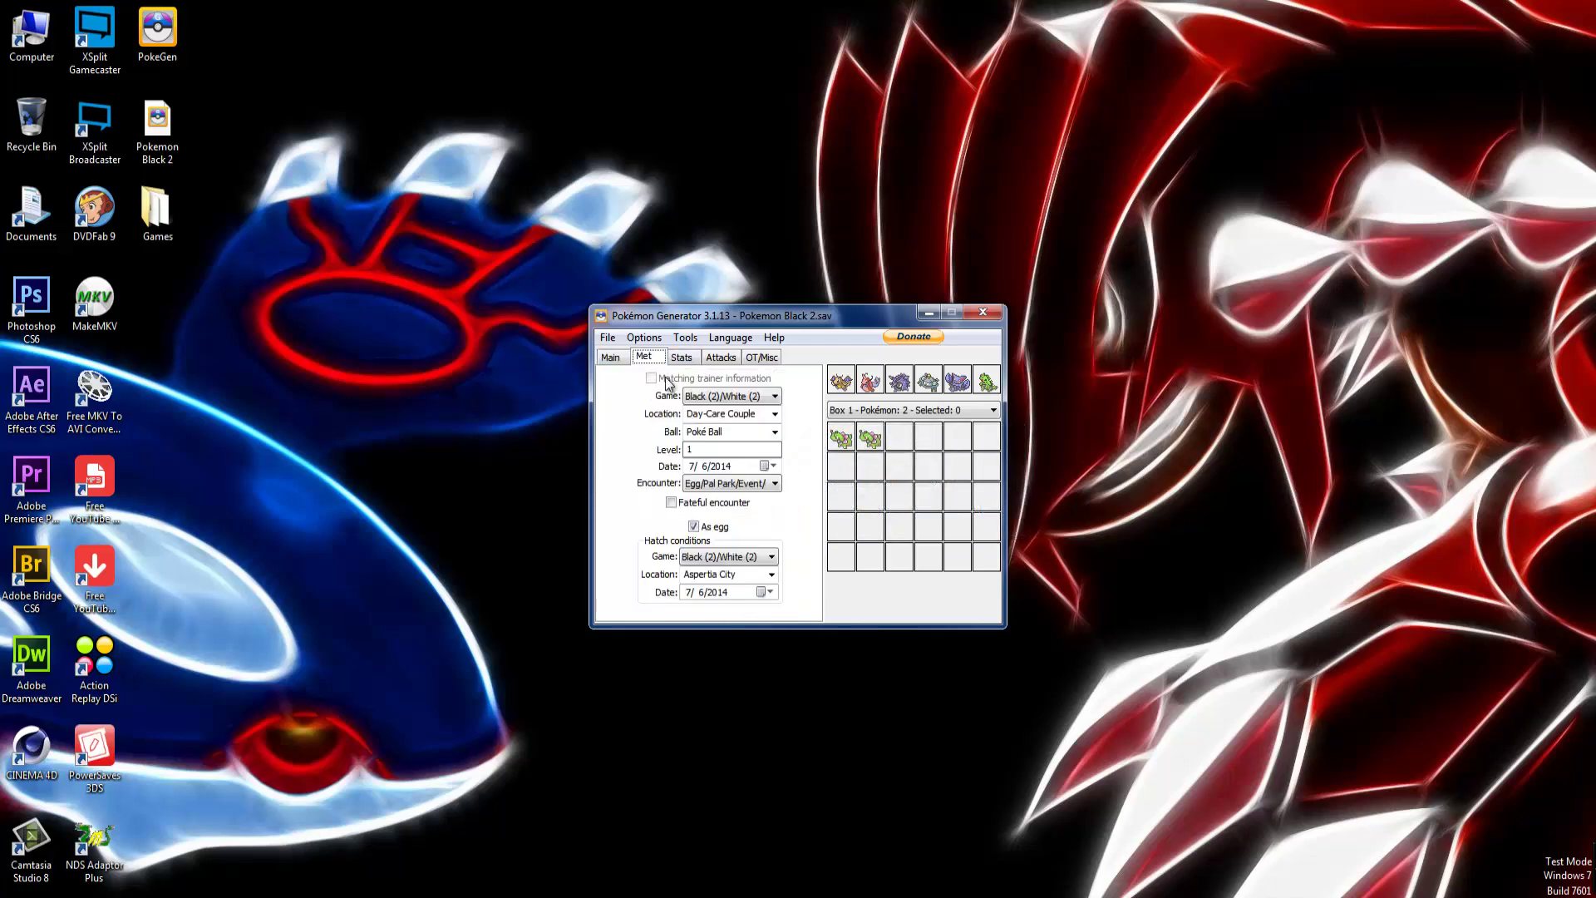
mouse_move(707, 410)
drag(698, 527, 738, 572)
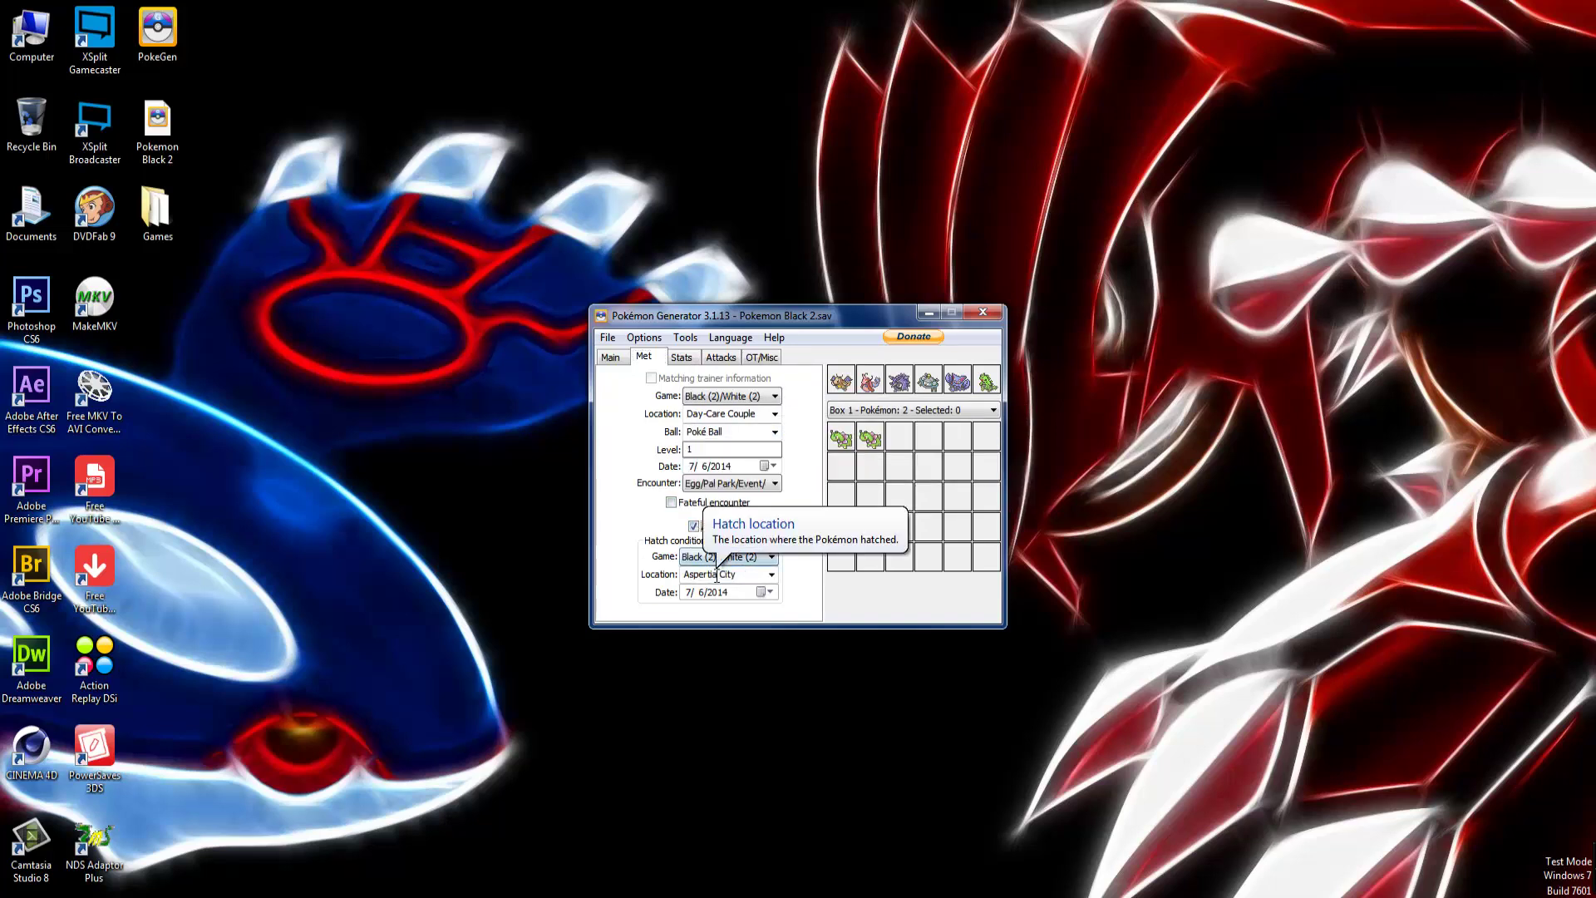
click(772, 574)
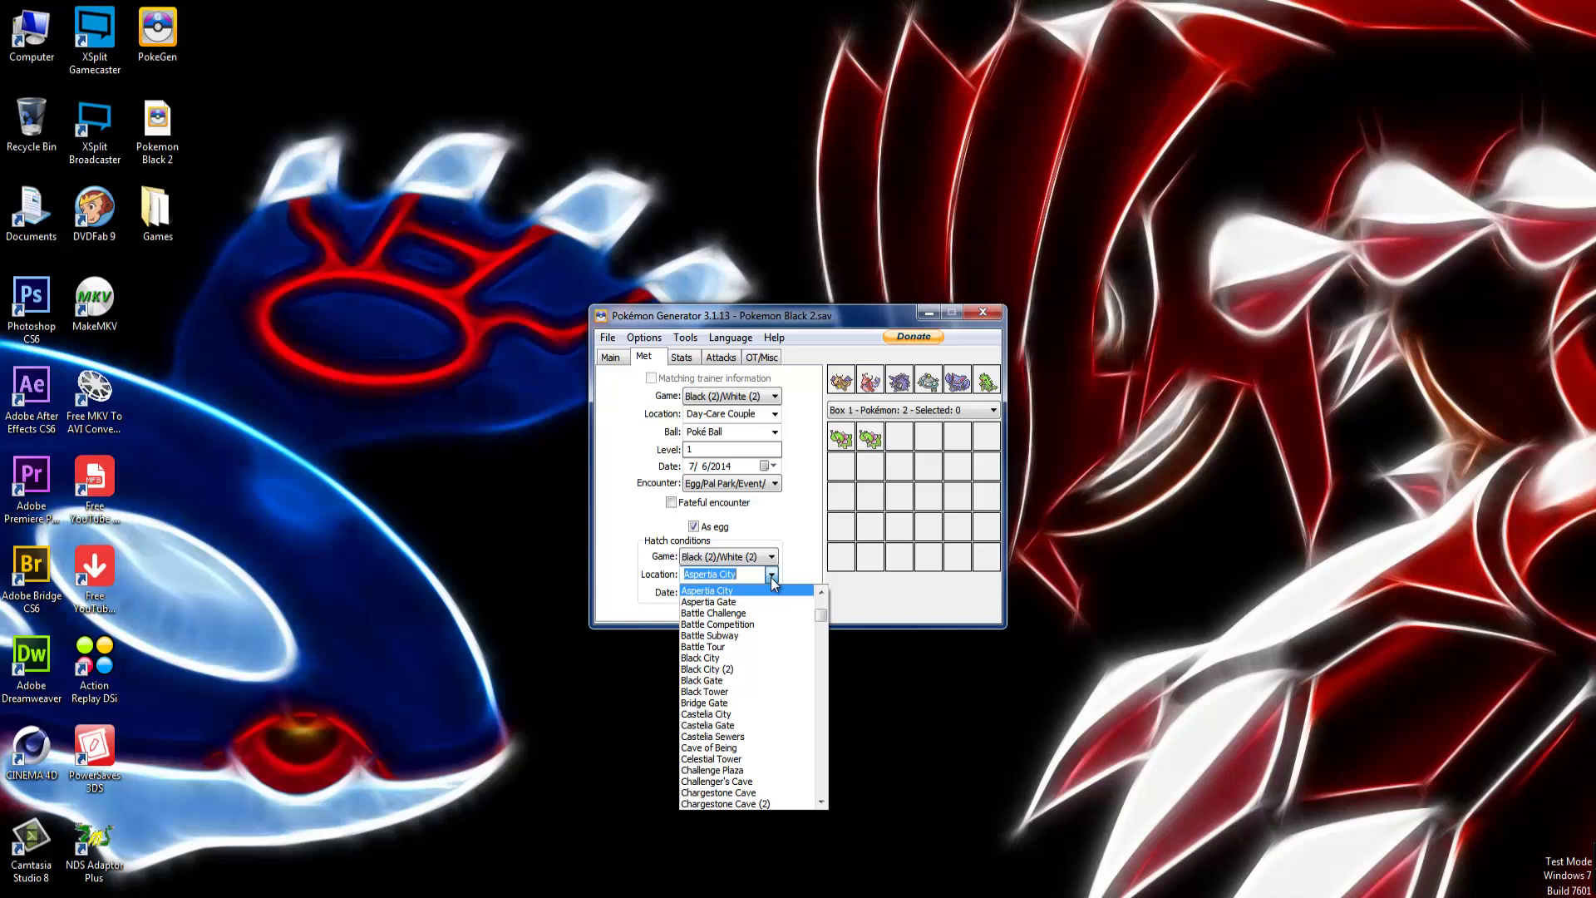
click(771, 575)
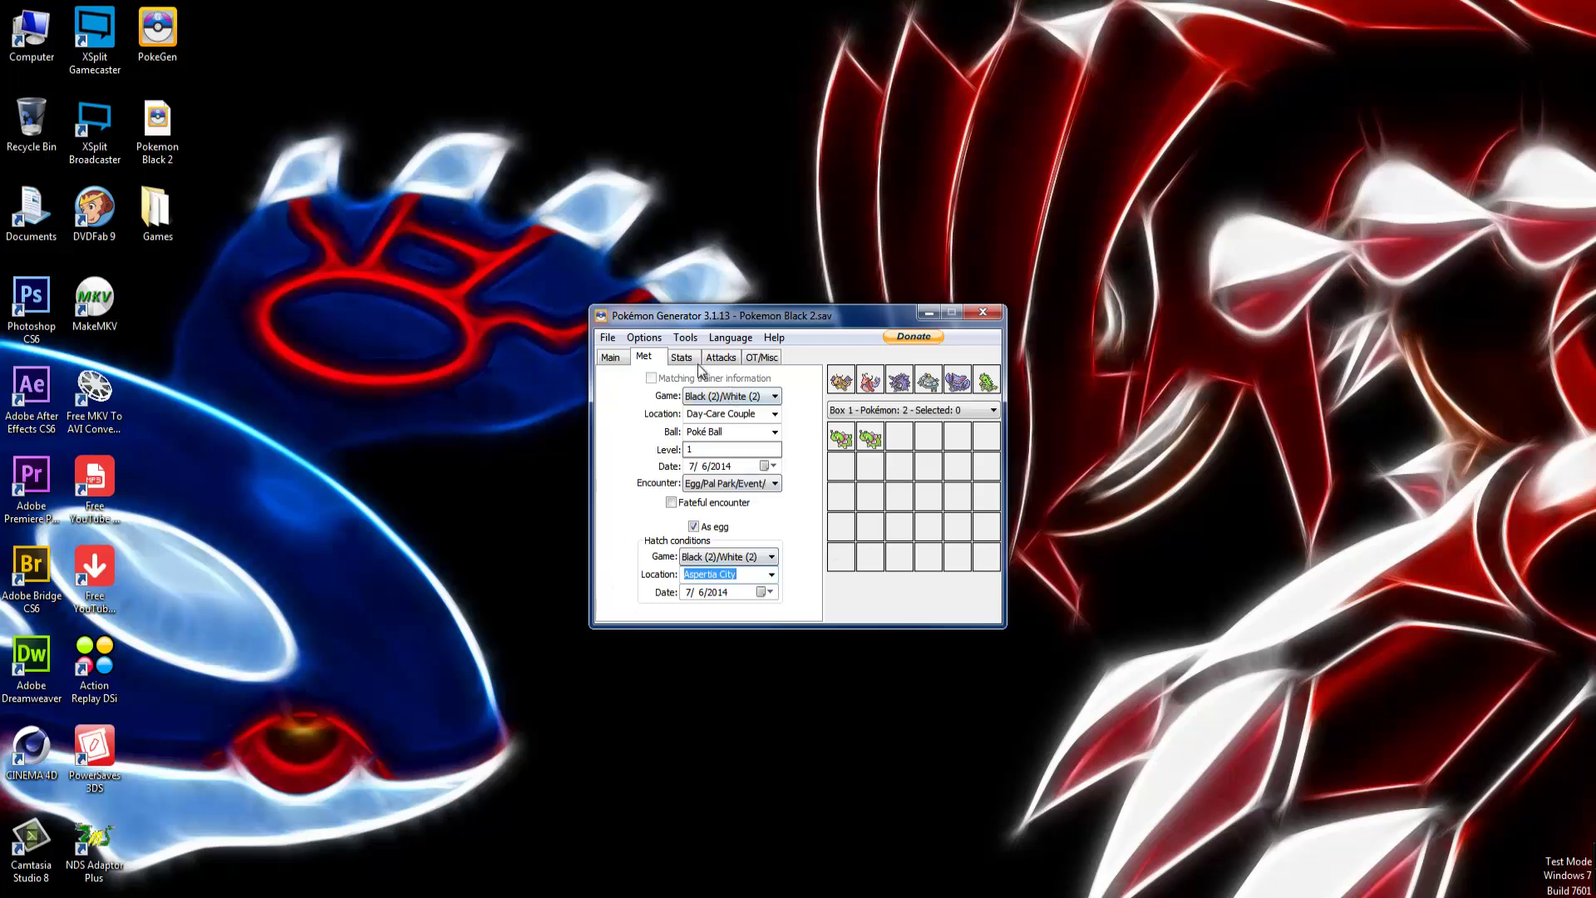
Review the Meganium's stats, attacks and original trainer information, including the trainer name and ID fields.
click(685, 358)
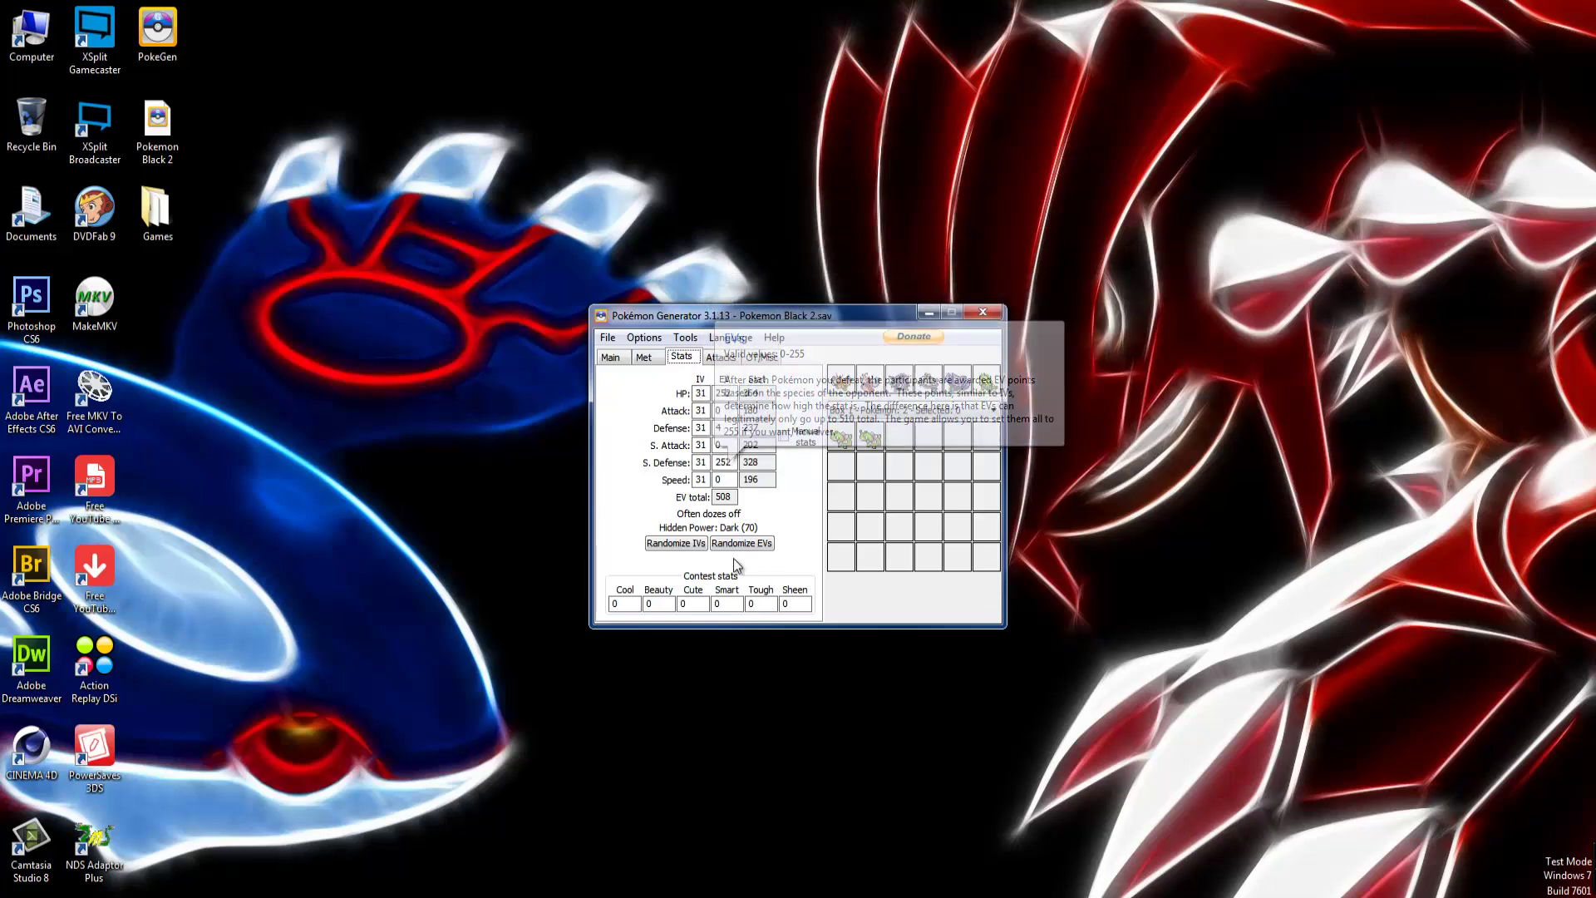
click(722, 358)
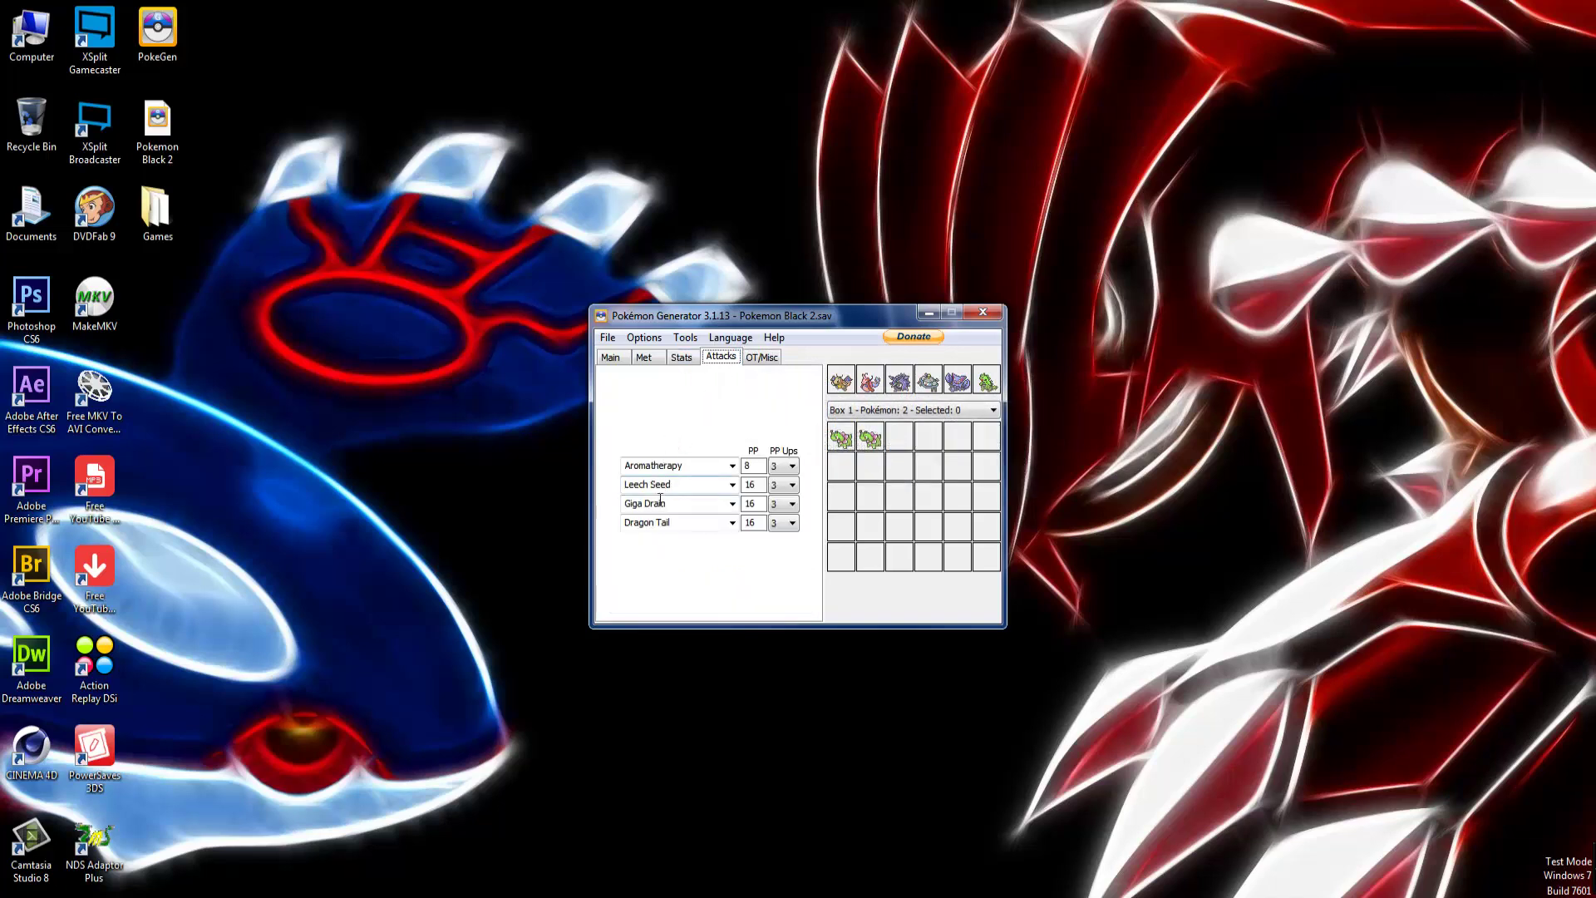
click(748, 363)
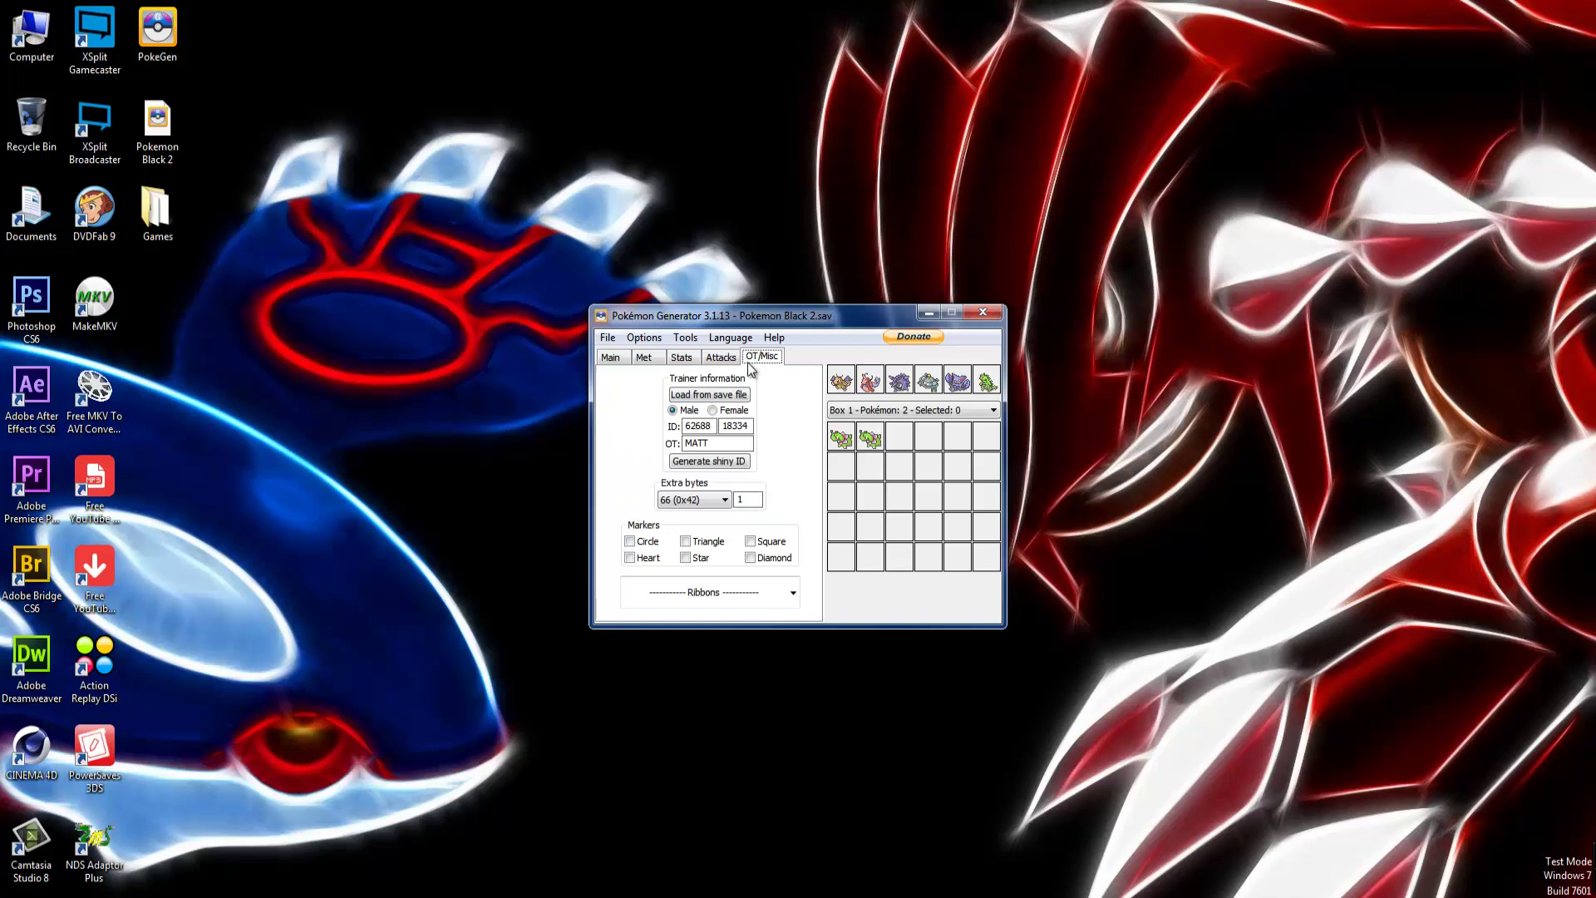
click(707, 443)
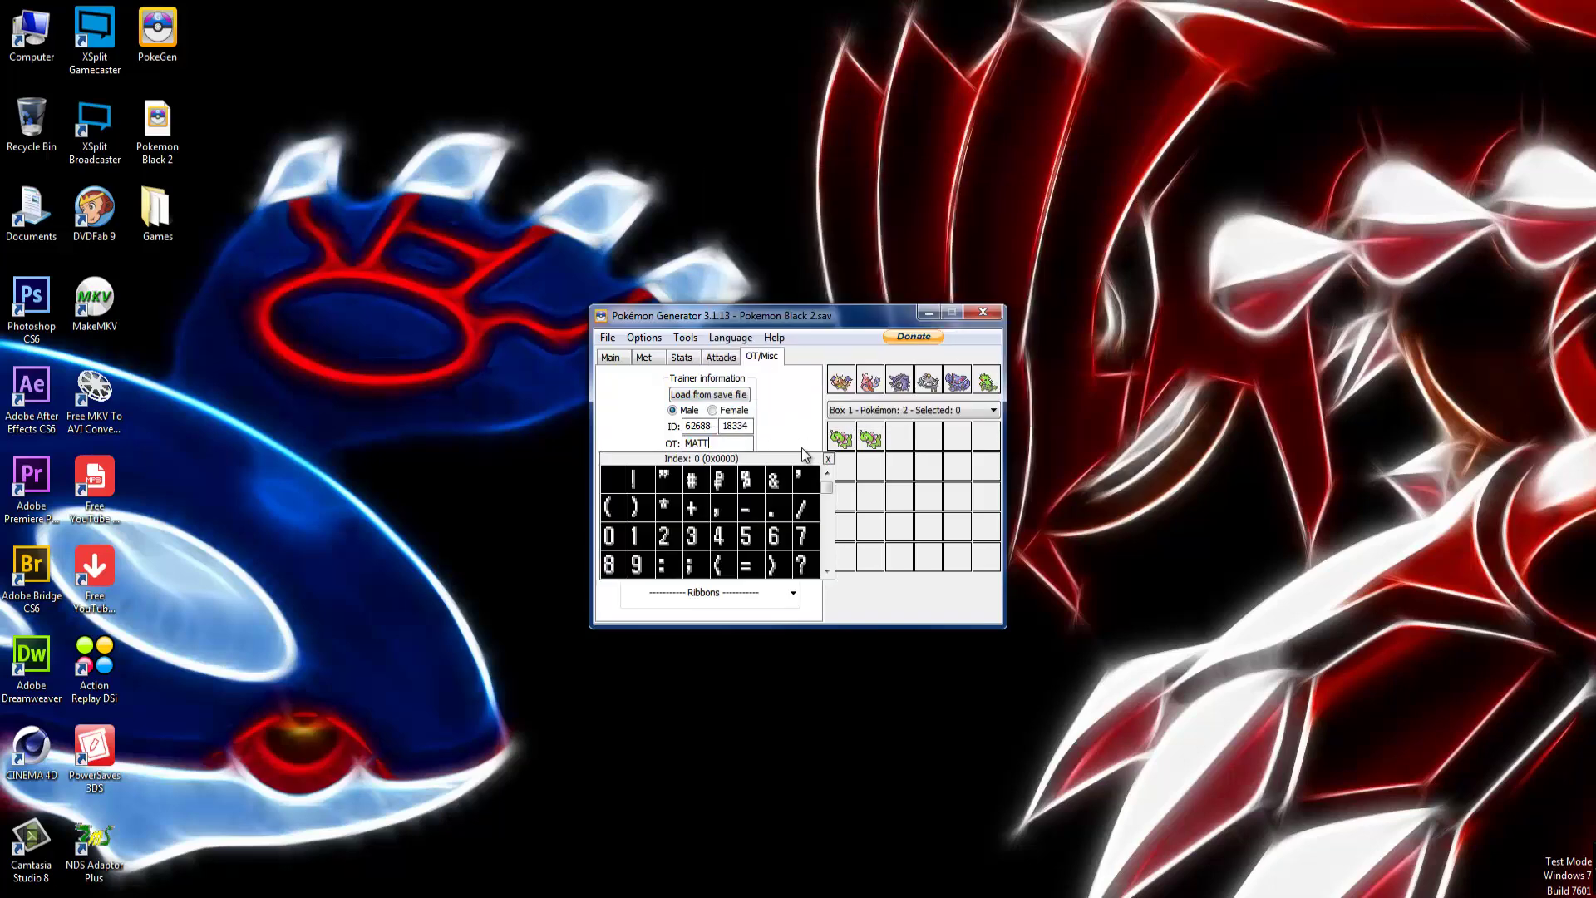
click(828, 458)
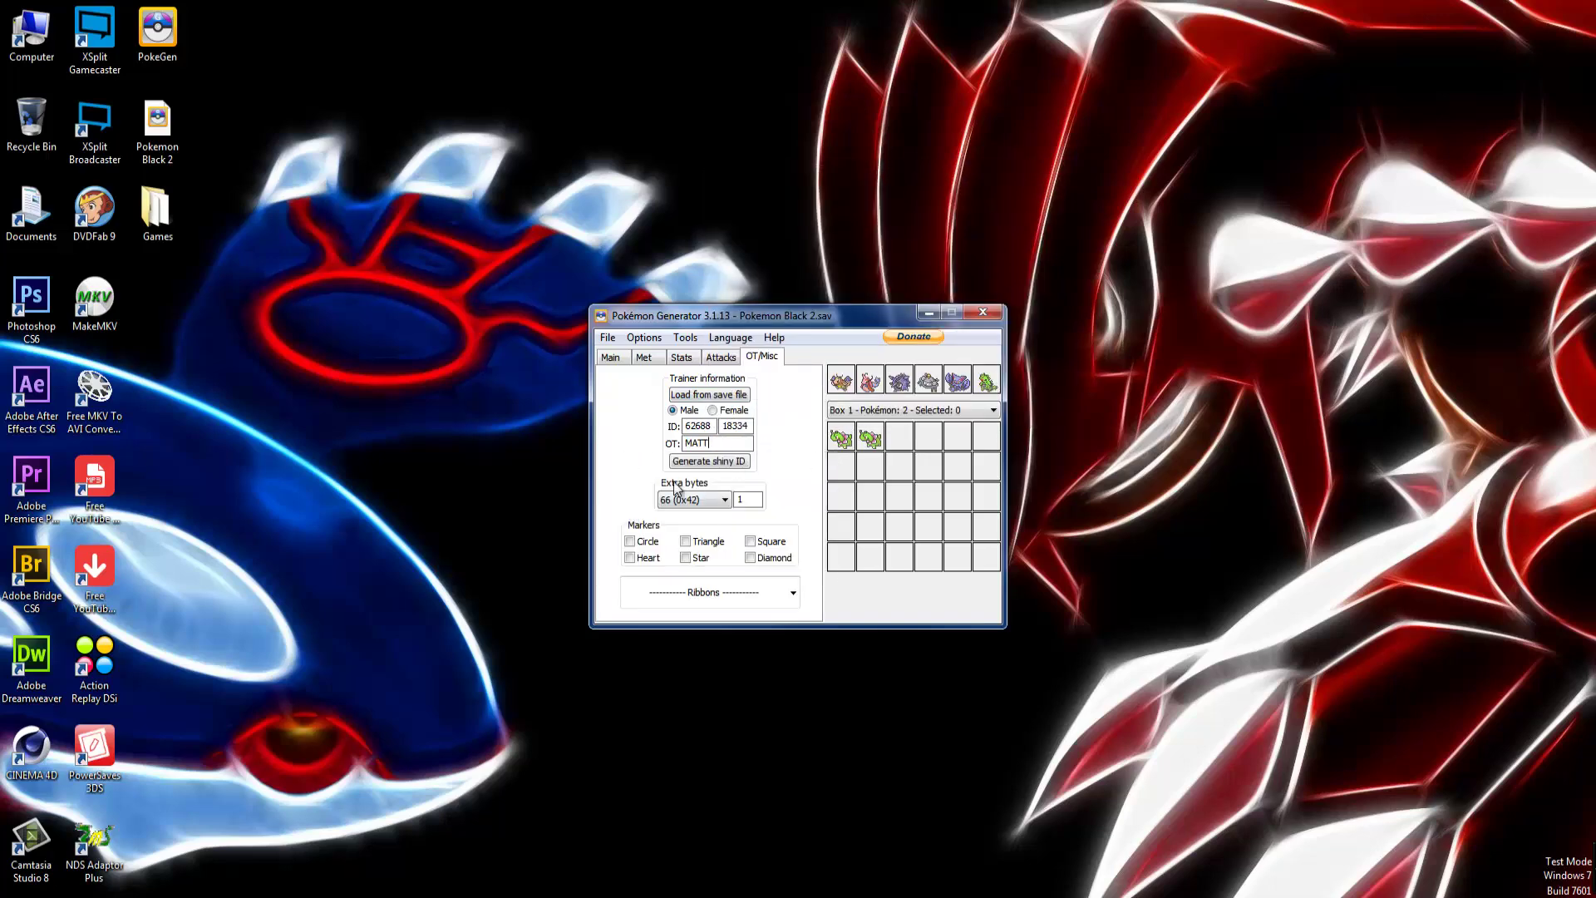
mouse_move(687, 425)
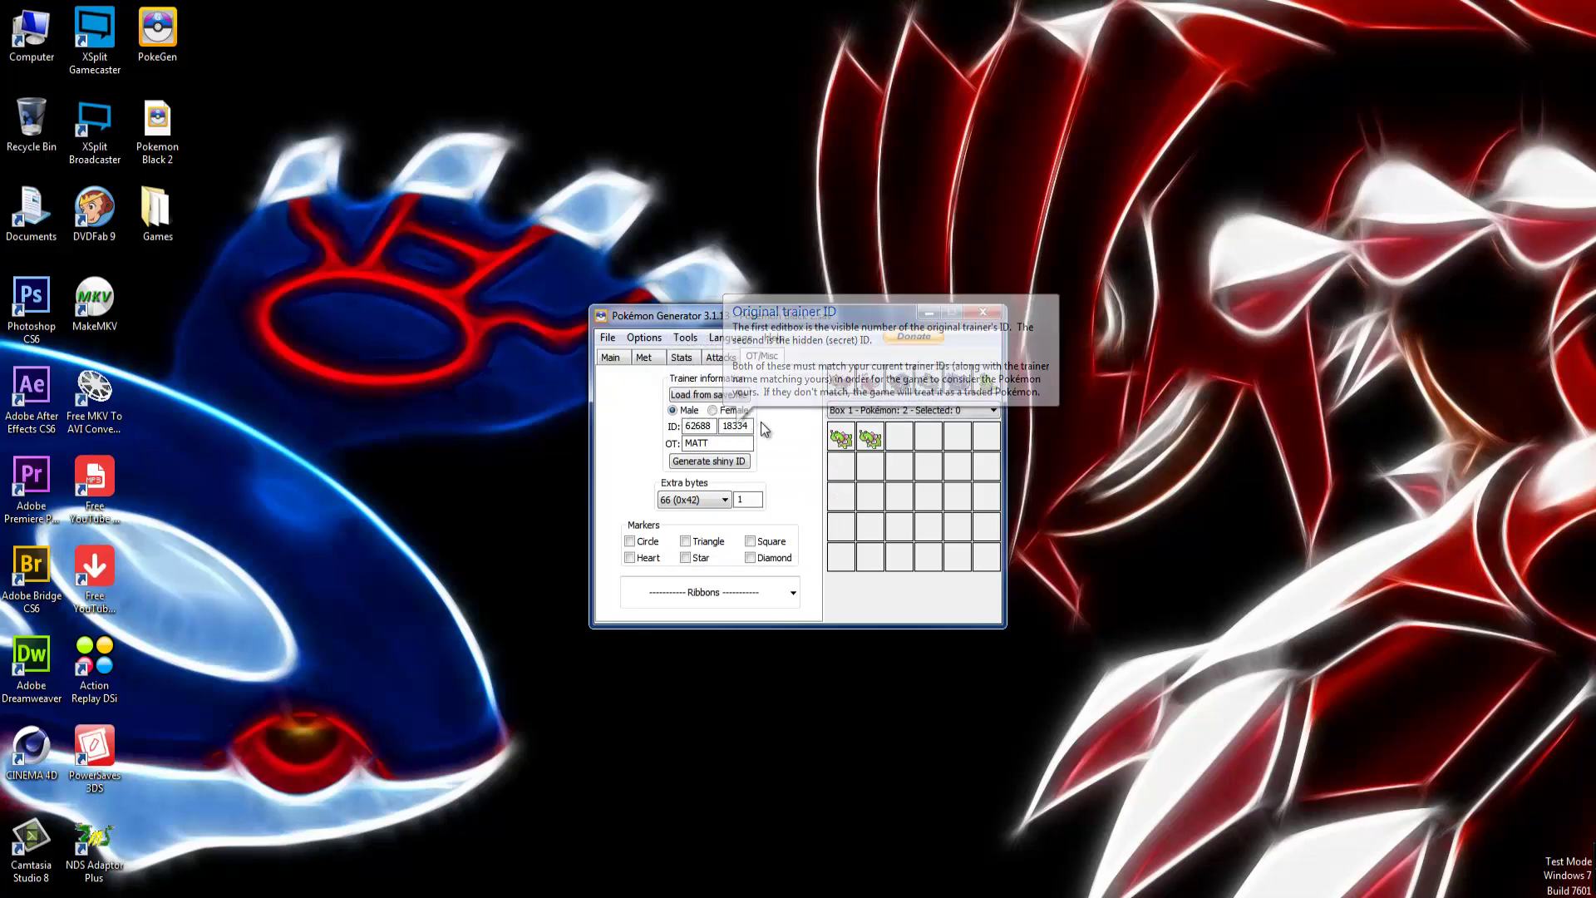
View the second Pokémon's data, load its trainer information from the save file, and set it into Box 1's first slot.
right_click(877, 440)
click(893, 450)
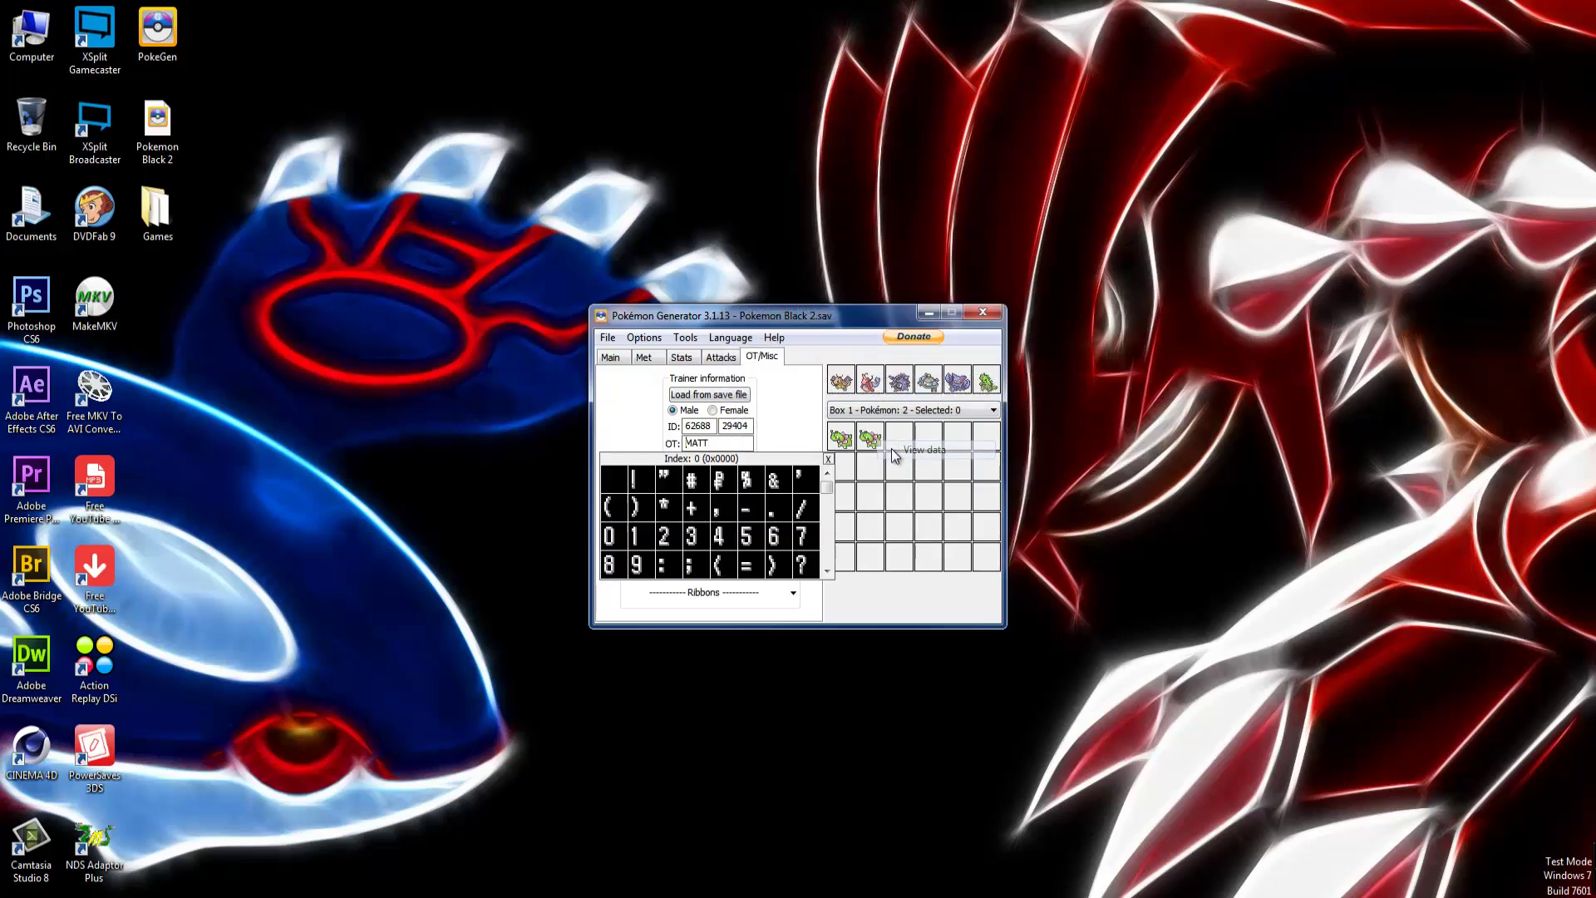
click(712, 397)
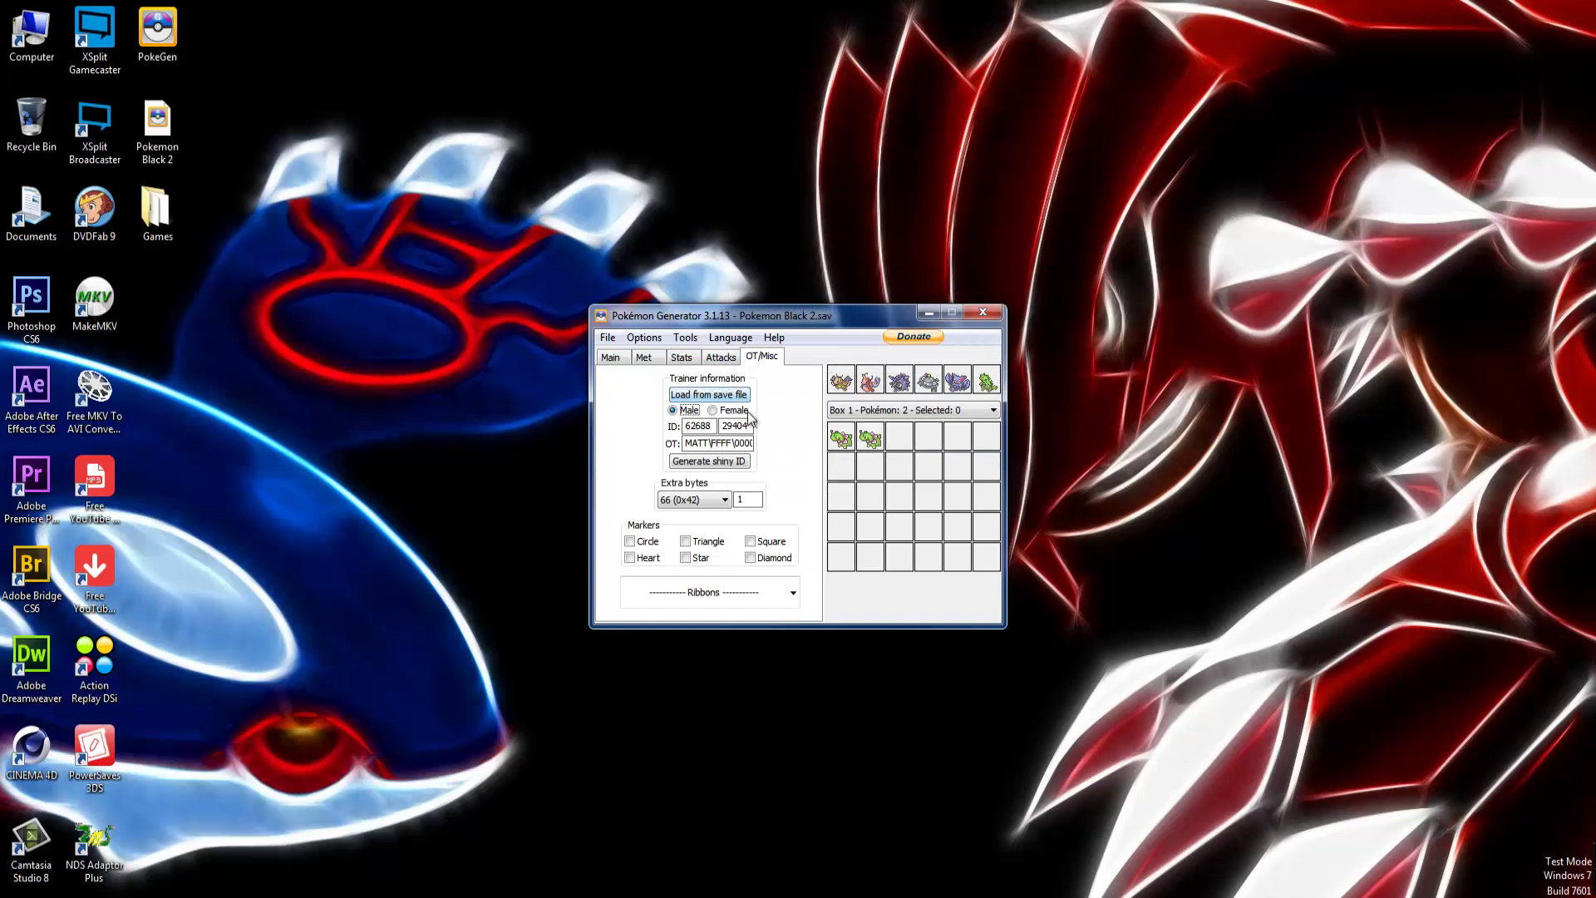
right_click(841, 434)
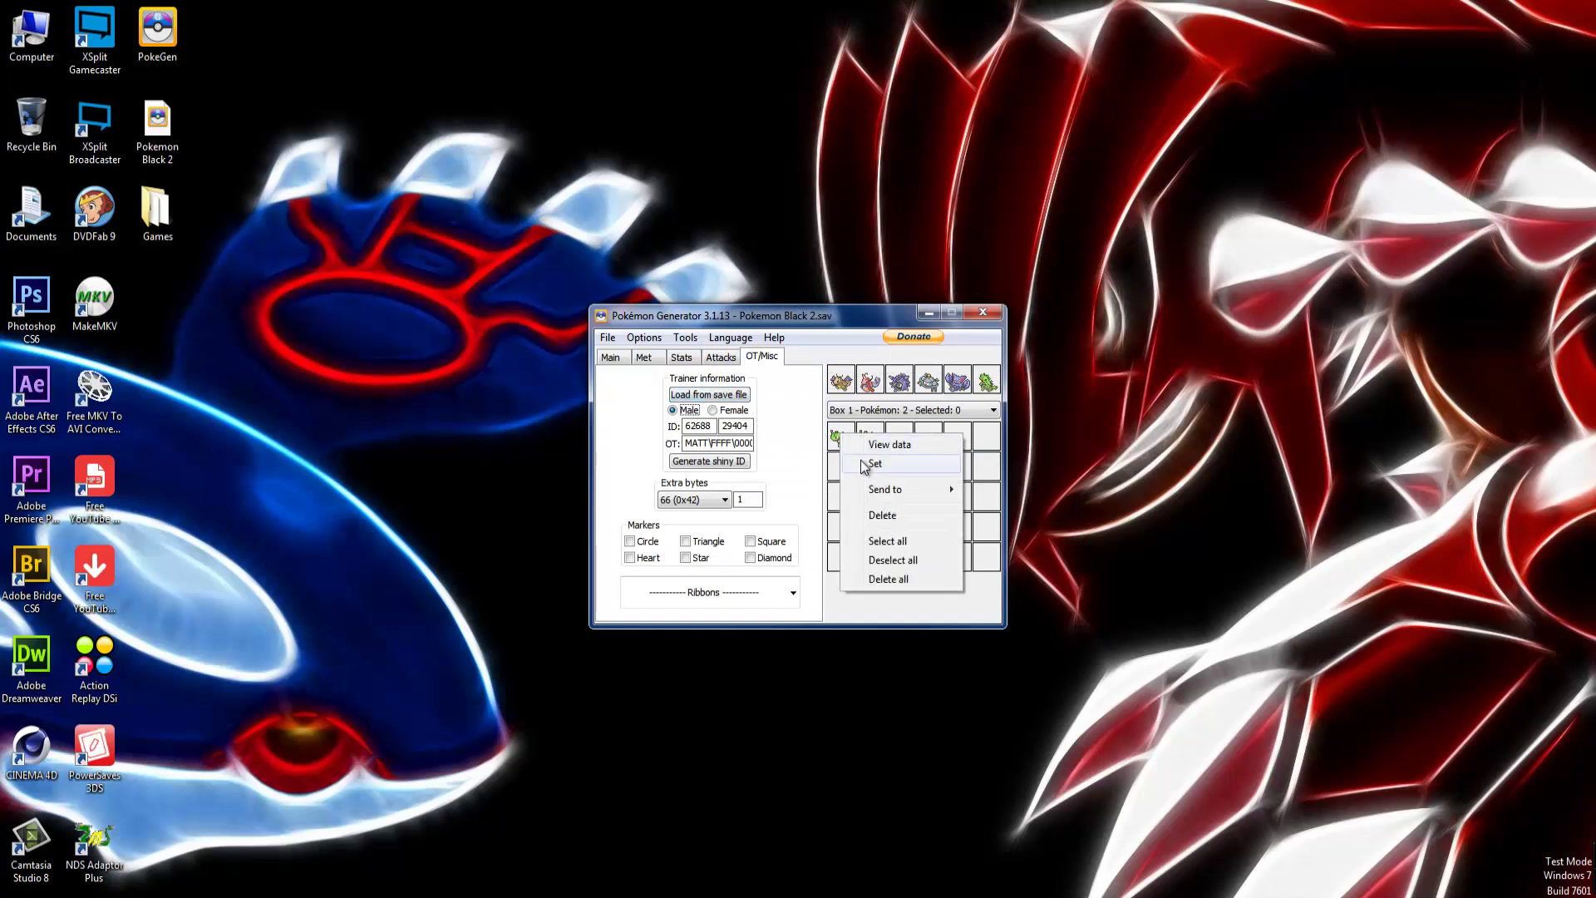
click(869, 463)
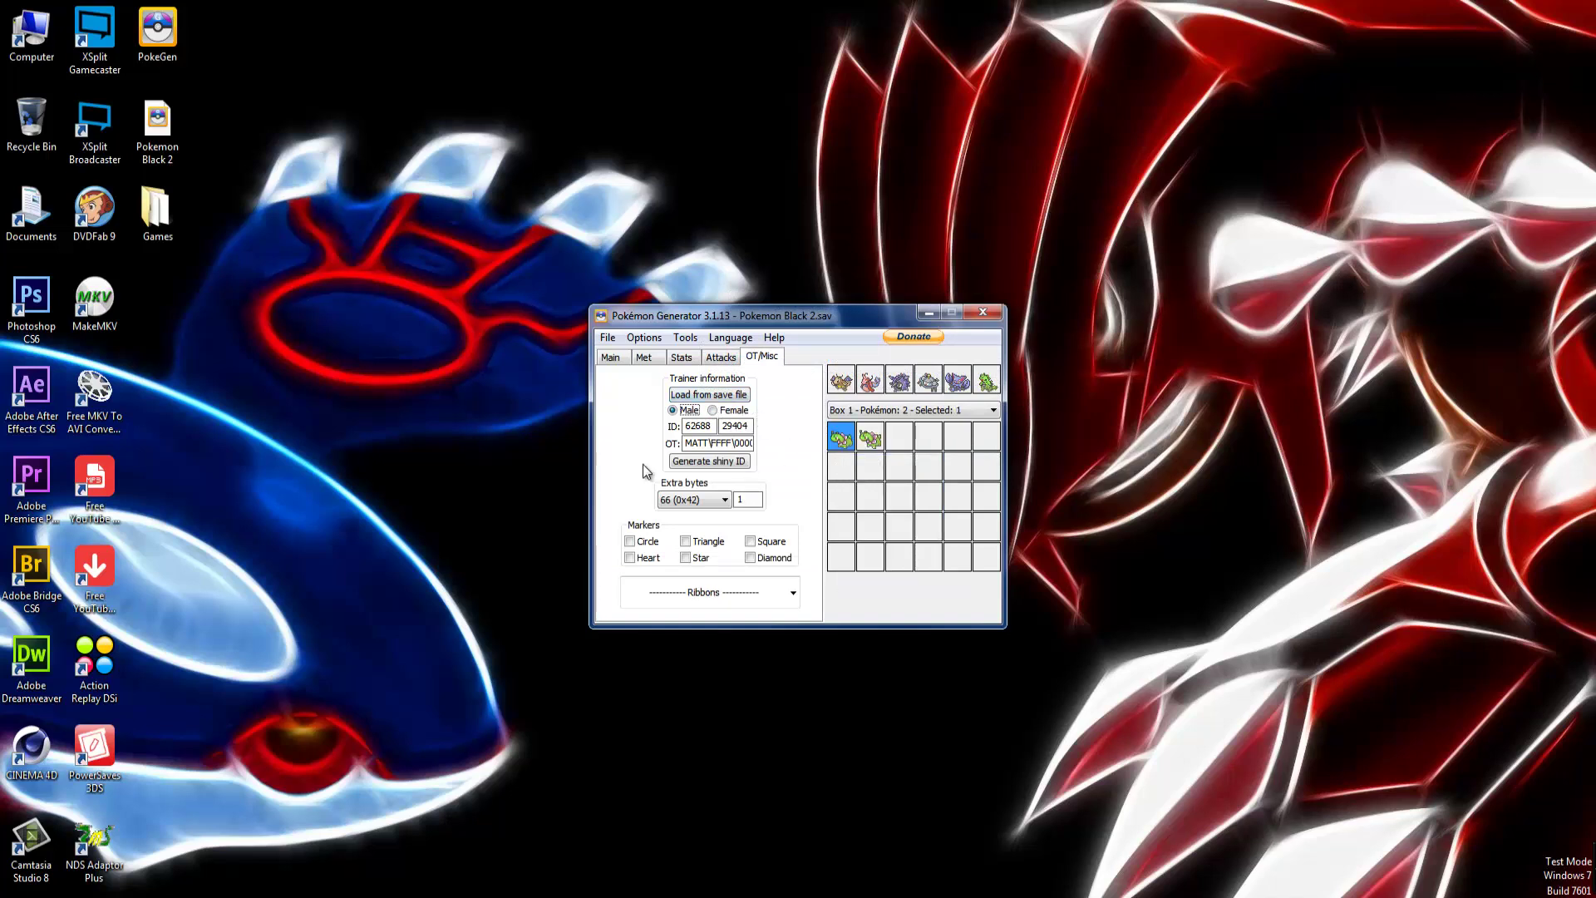
View the first slot's Pokémon data again, load the trainer information from the save file and generate a shiny ID.
right_click(846, 435)
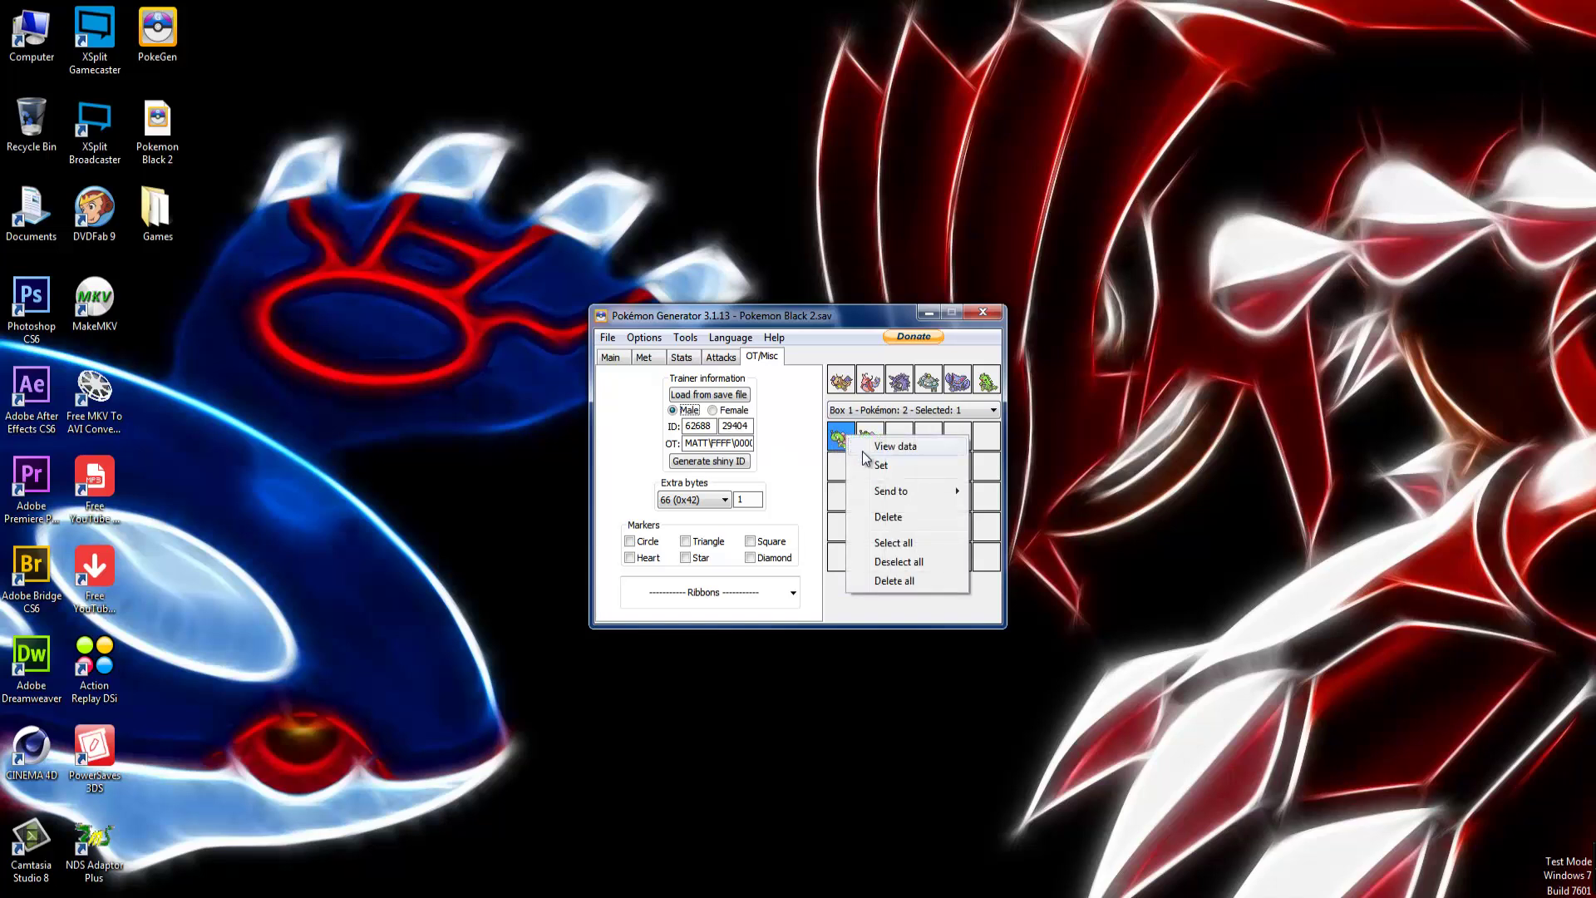
click(864, 443)
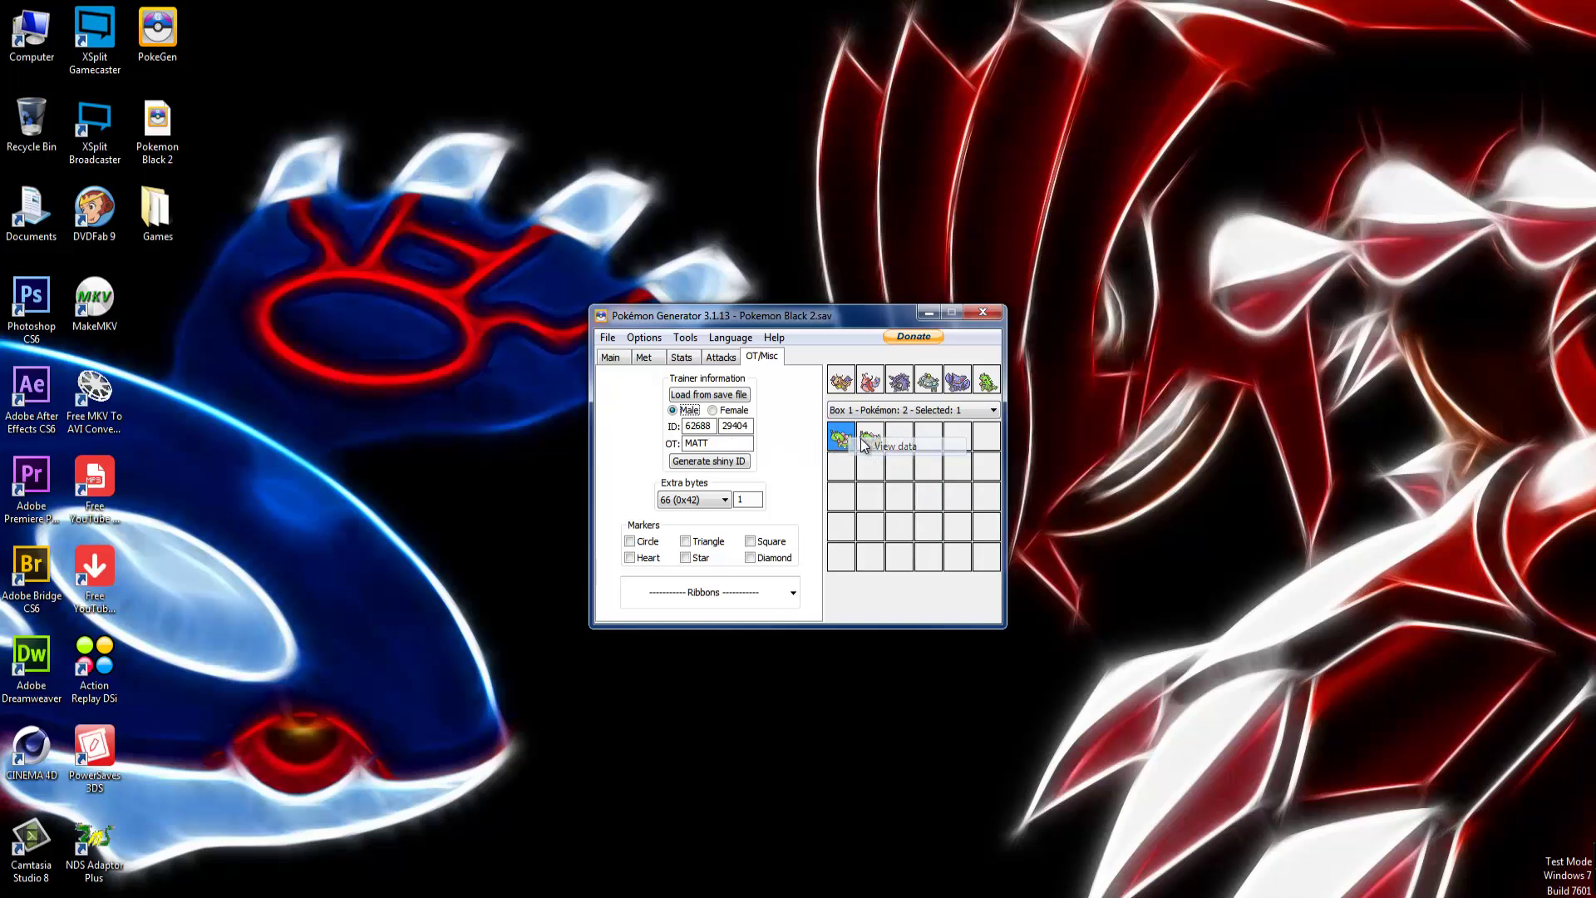
click(720, 397)
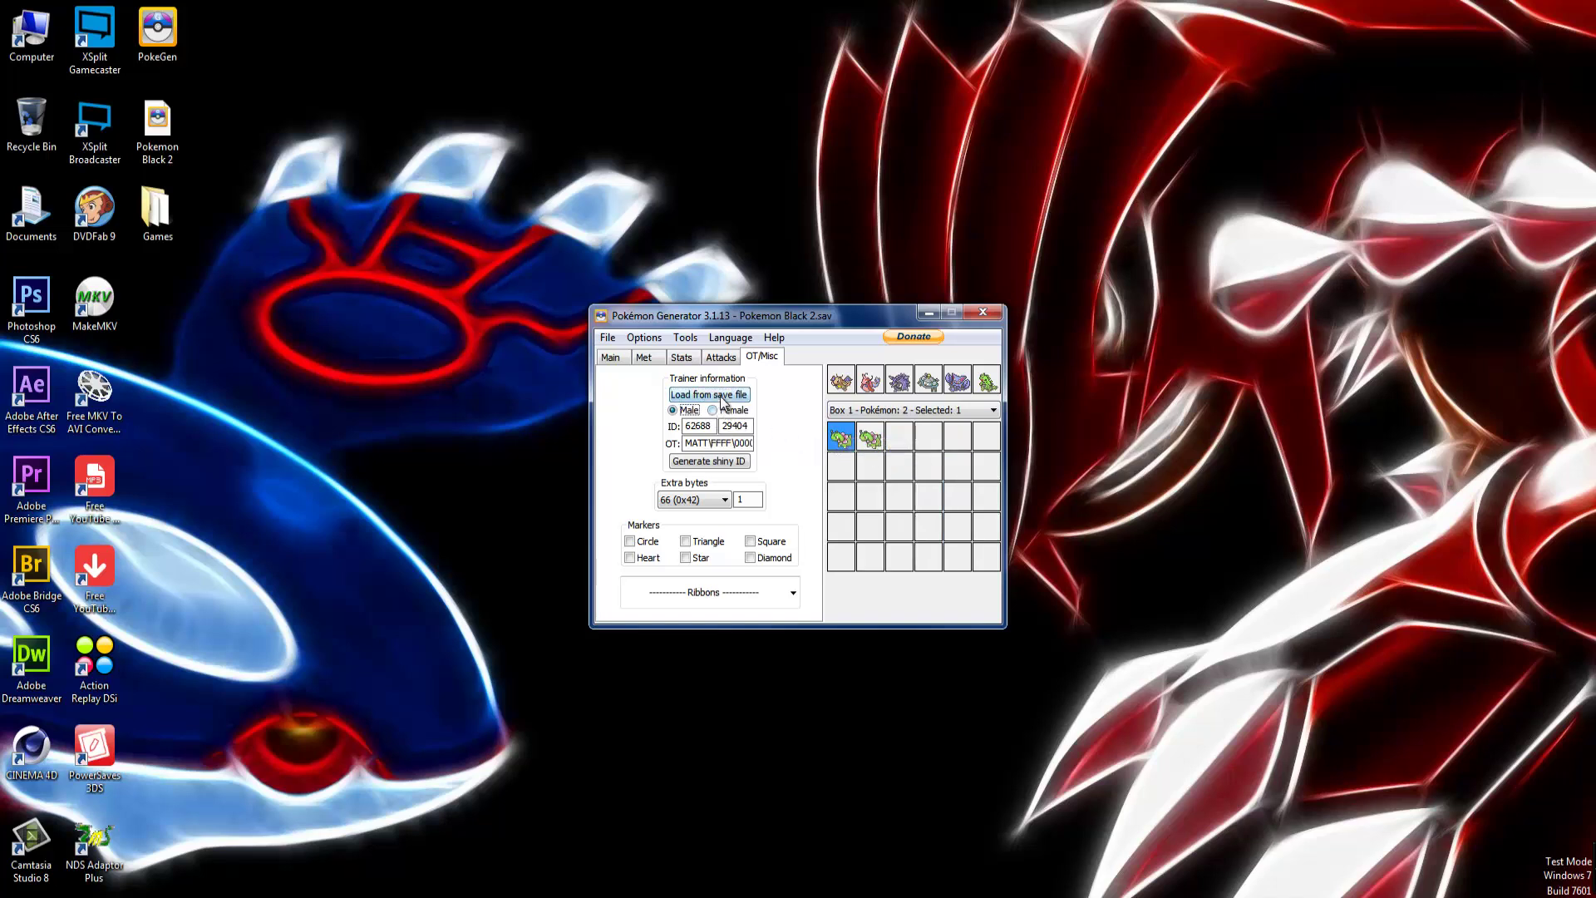
click(708, 461)
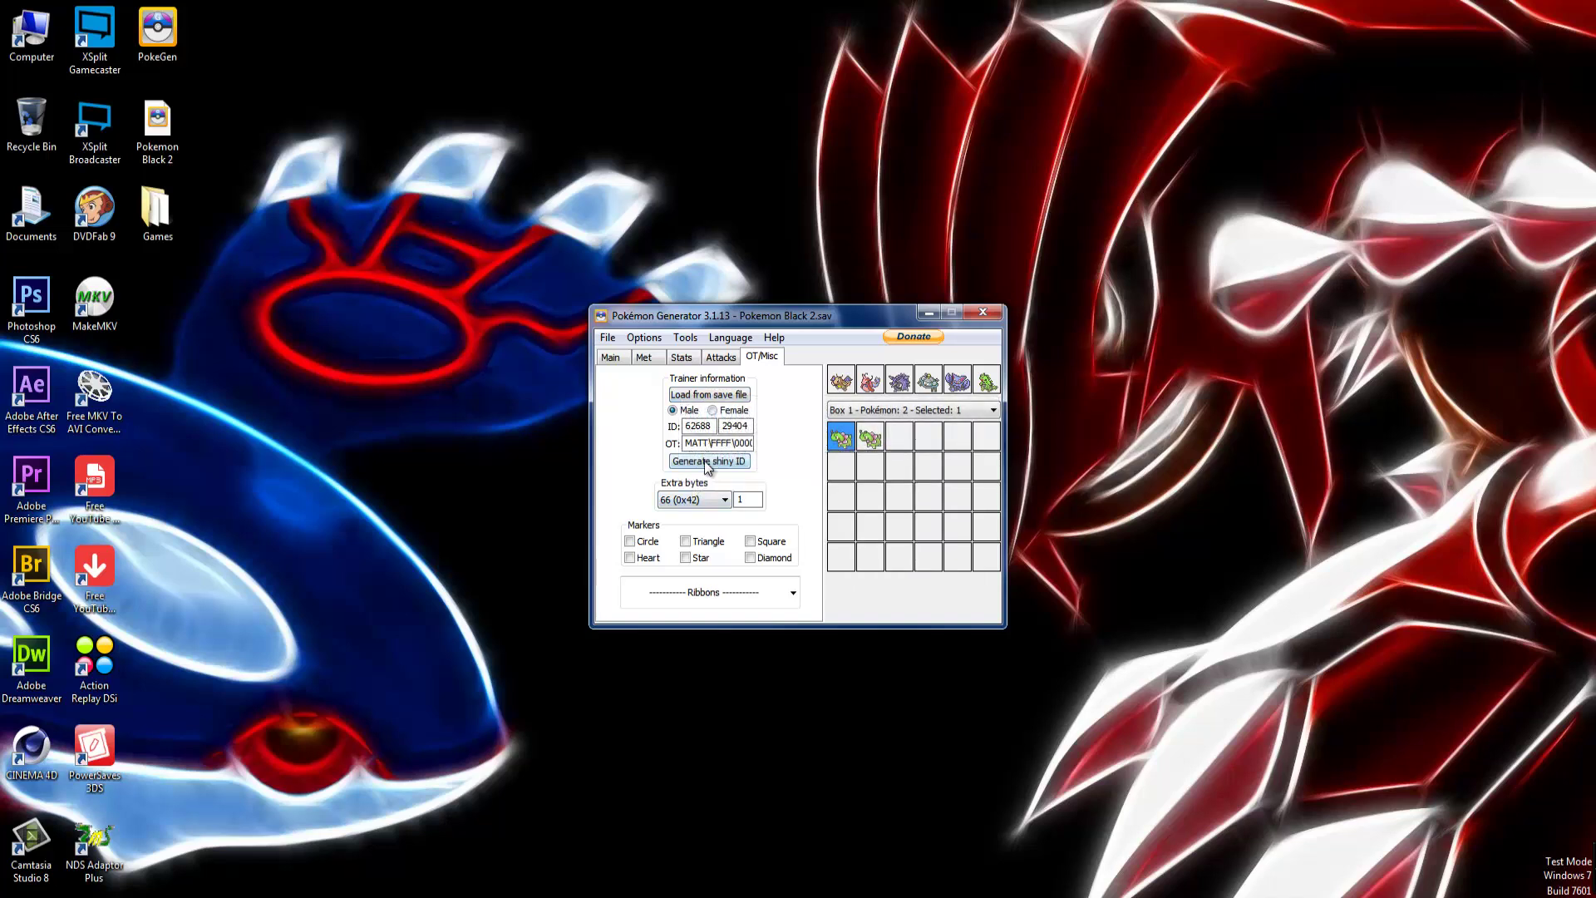
Replace the Pokémon in Box 1's first slot with the one from the Leaf Guard Meganium file.
right_click(837, 450)
click(880, 532)
click(608, 337)
click(634, 357)
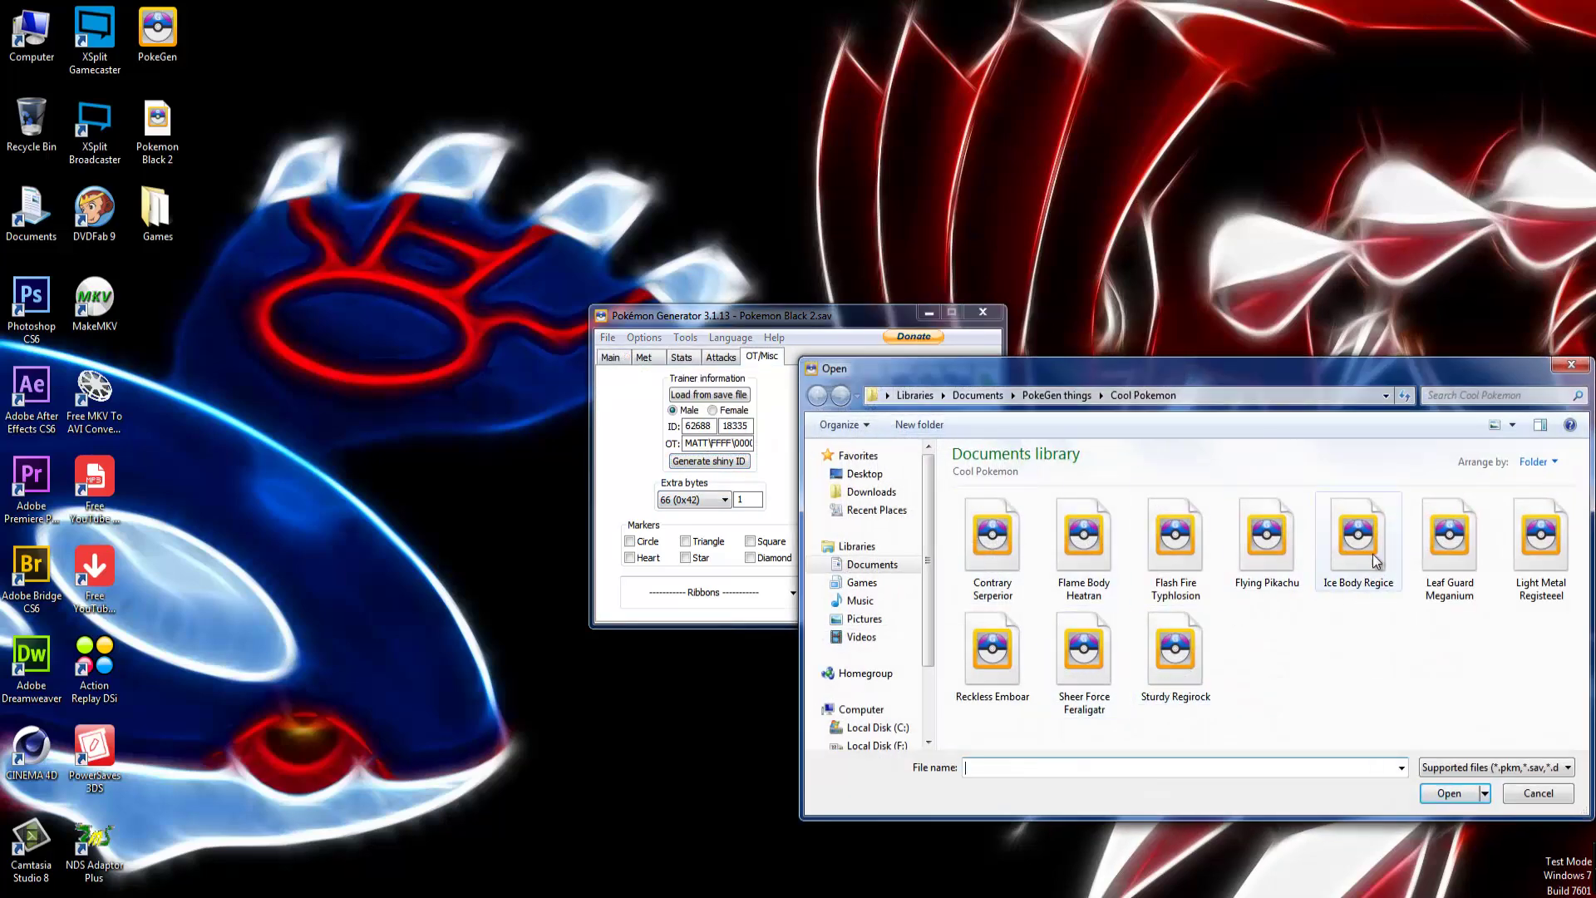
double_click(1455, 552)
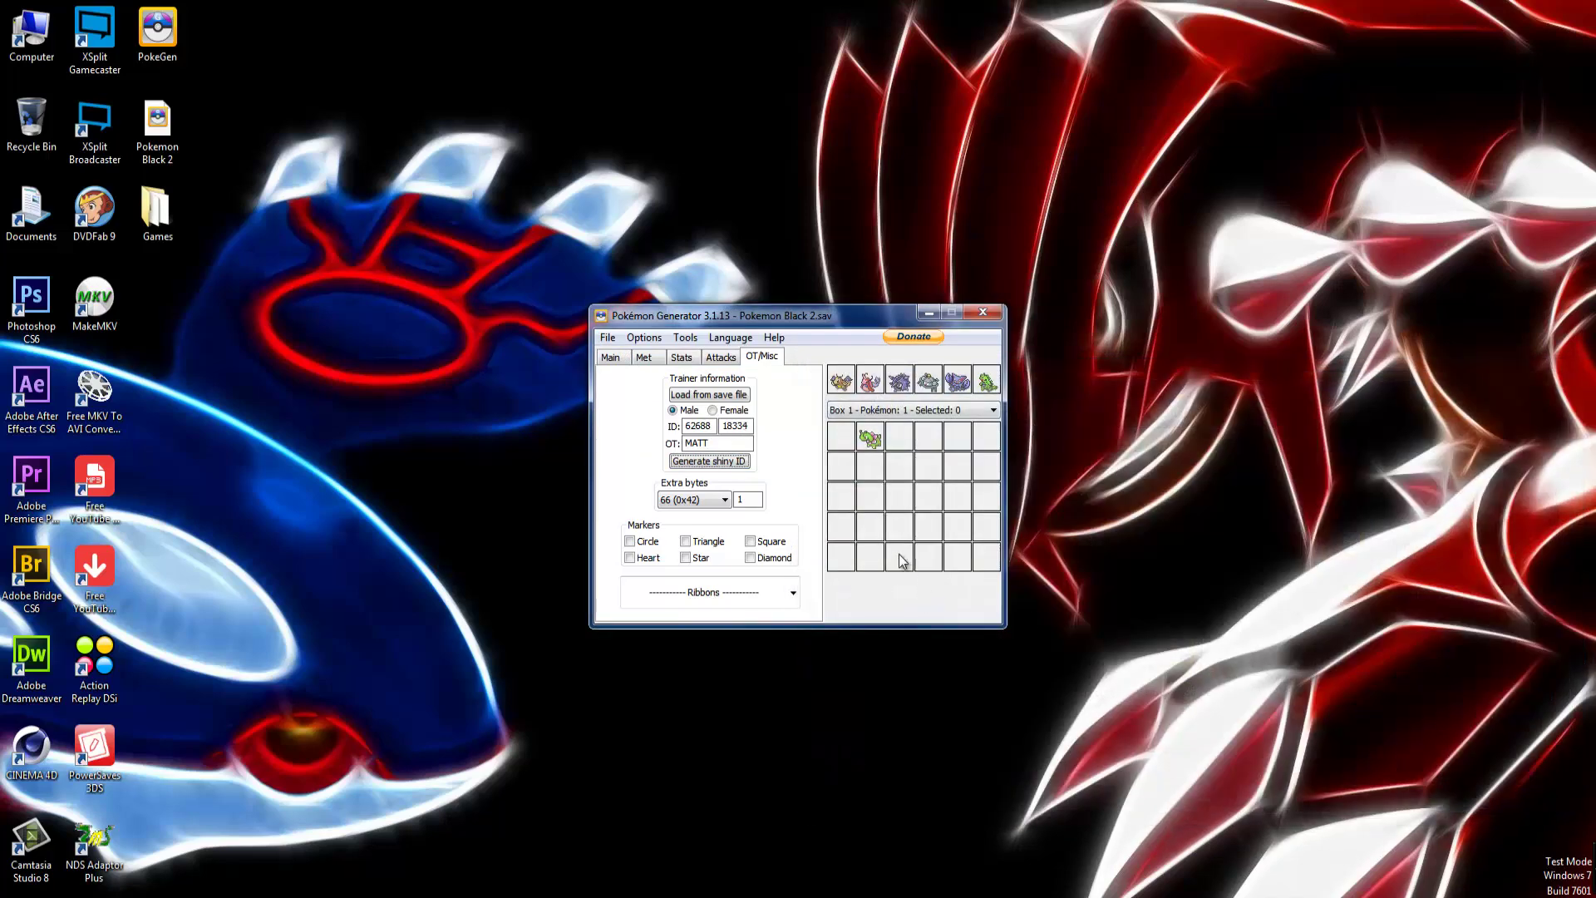
right_click(844, 431)
click(877, 461)
Change the value of extra byte 66 (0x42) to 0 and restore it to 1.
key(Tab)
text(0)
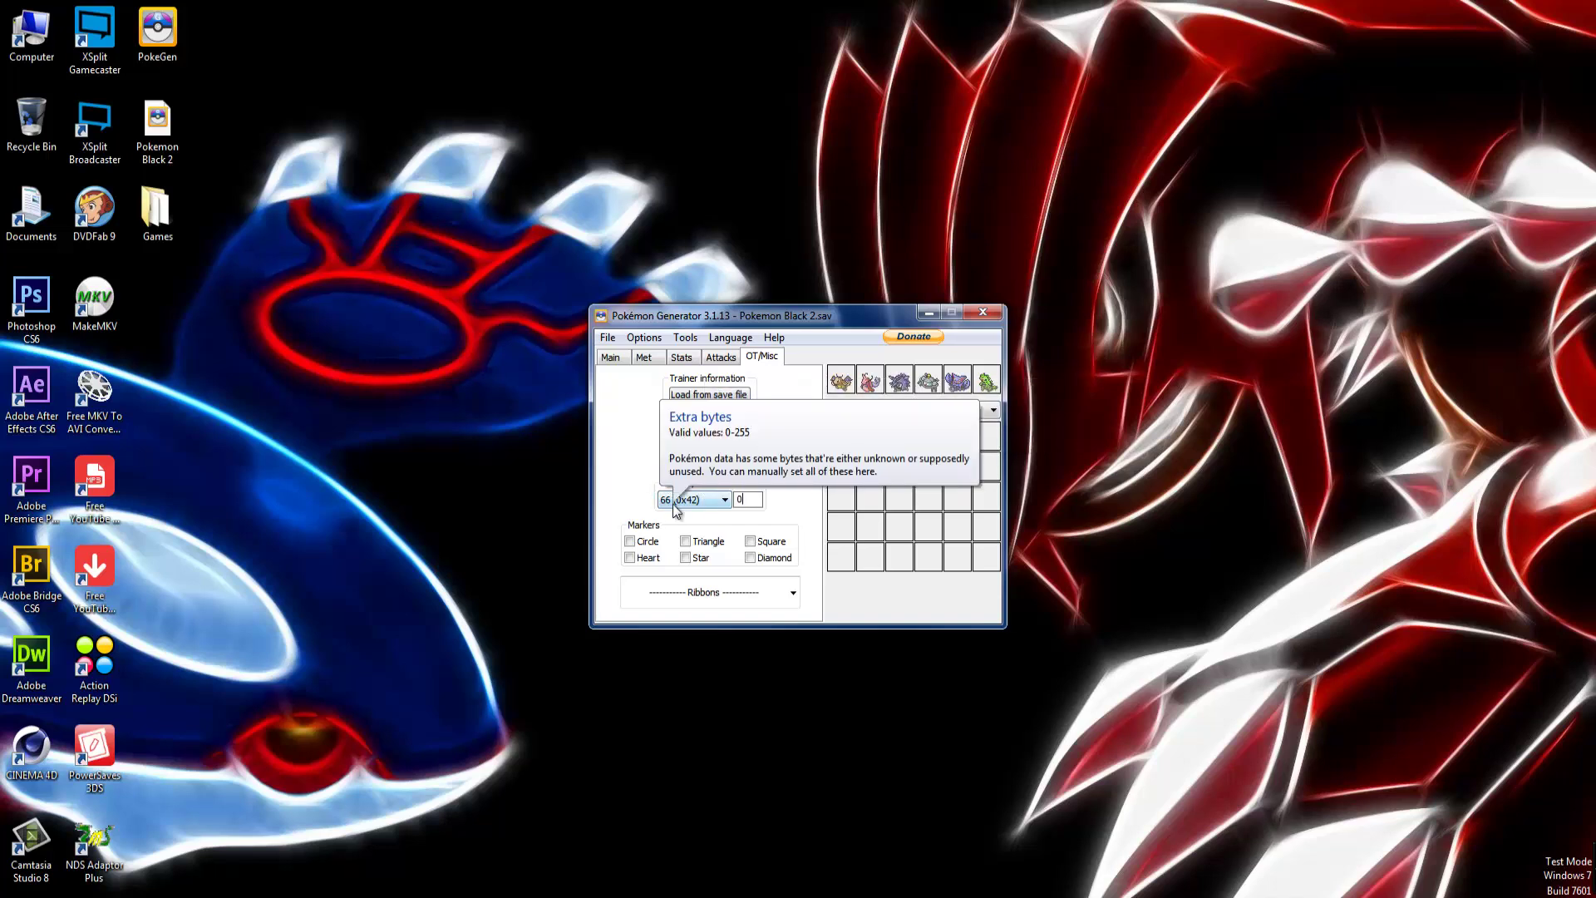
key(BackSpace)
text(1)
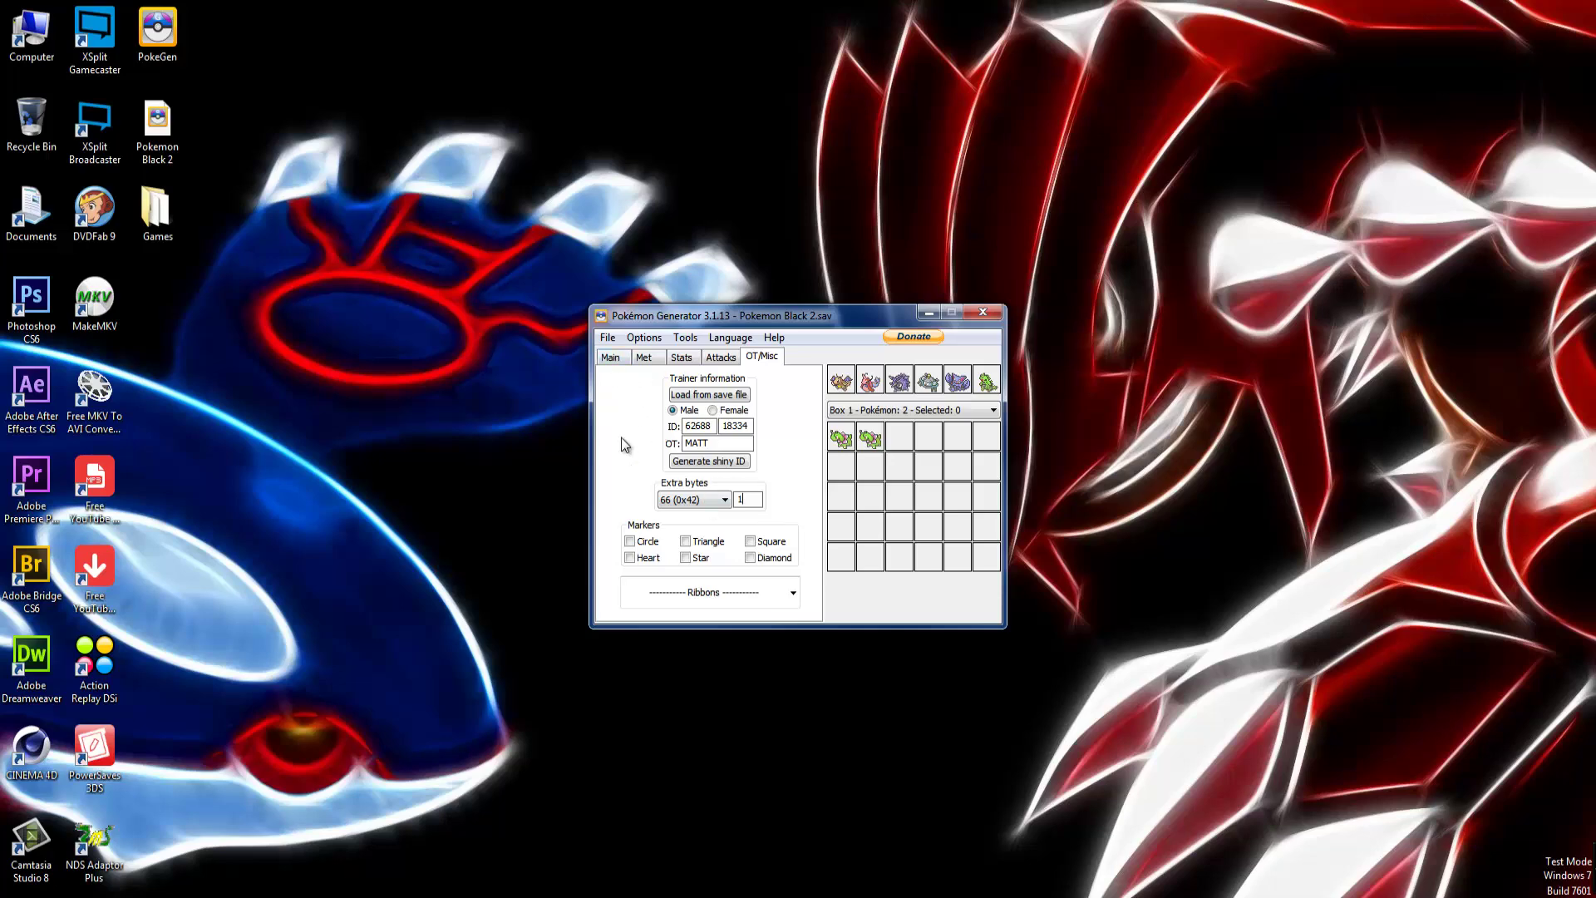
Compare the Meganium's ability in the main data with its extra byte setting among the trainer details.
click(610, 359)
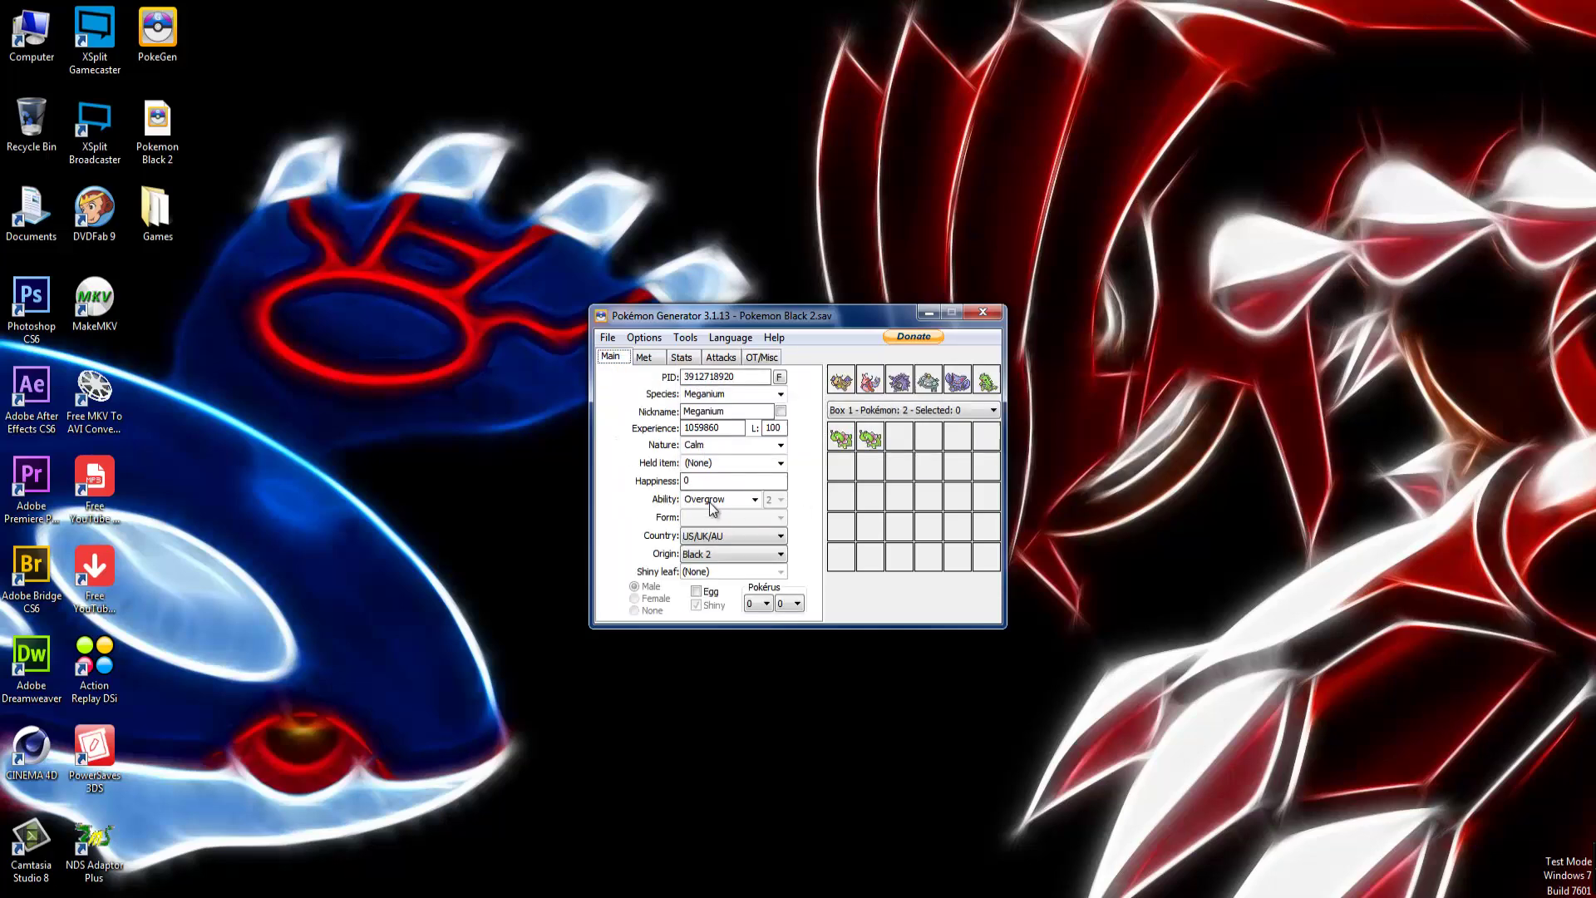
mouse_move(748, 489)
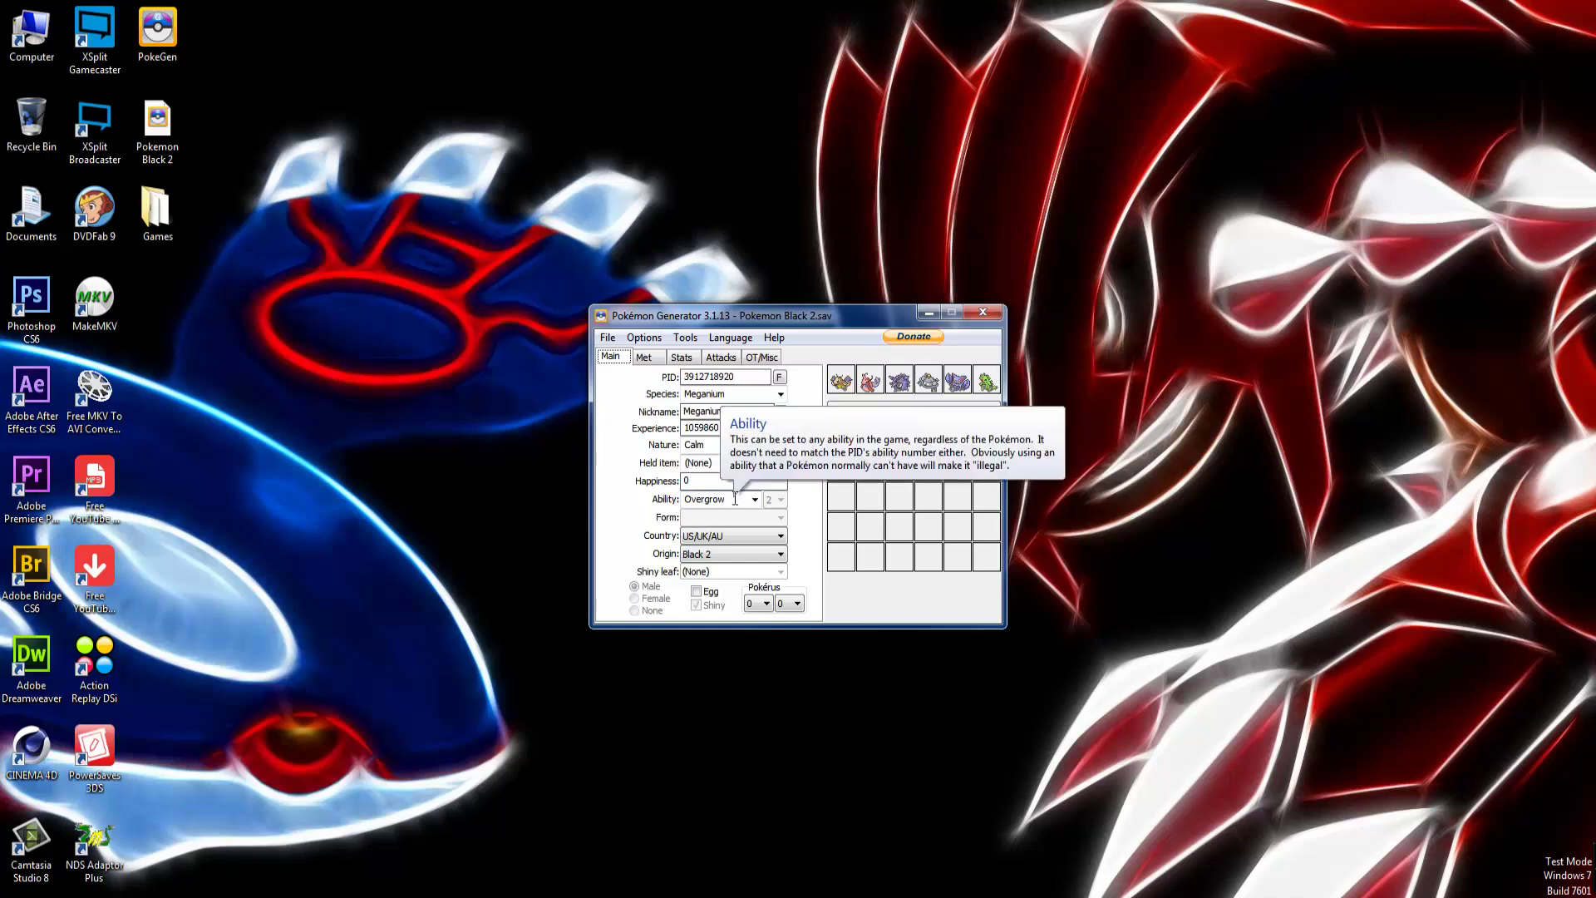
click(767, 367)
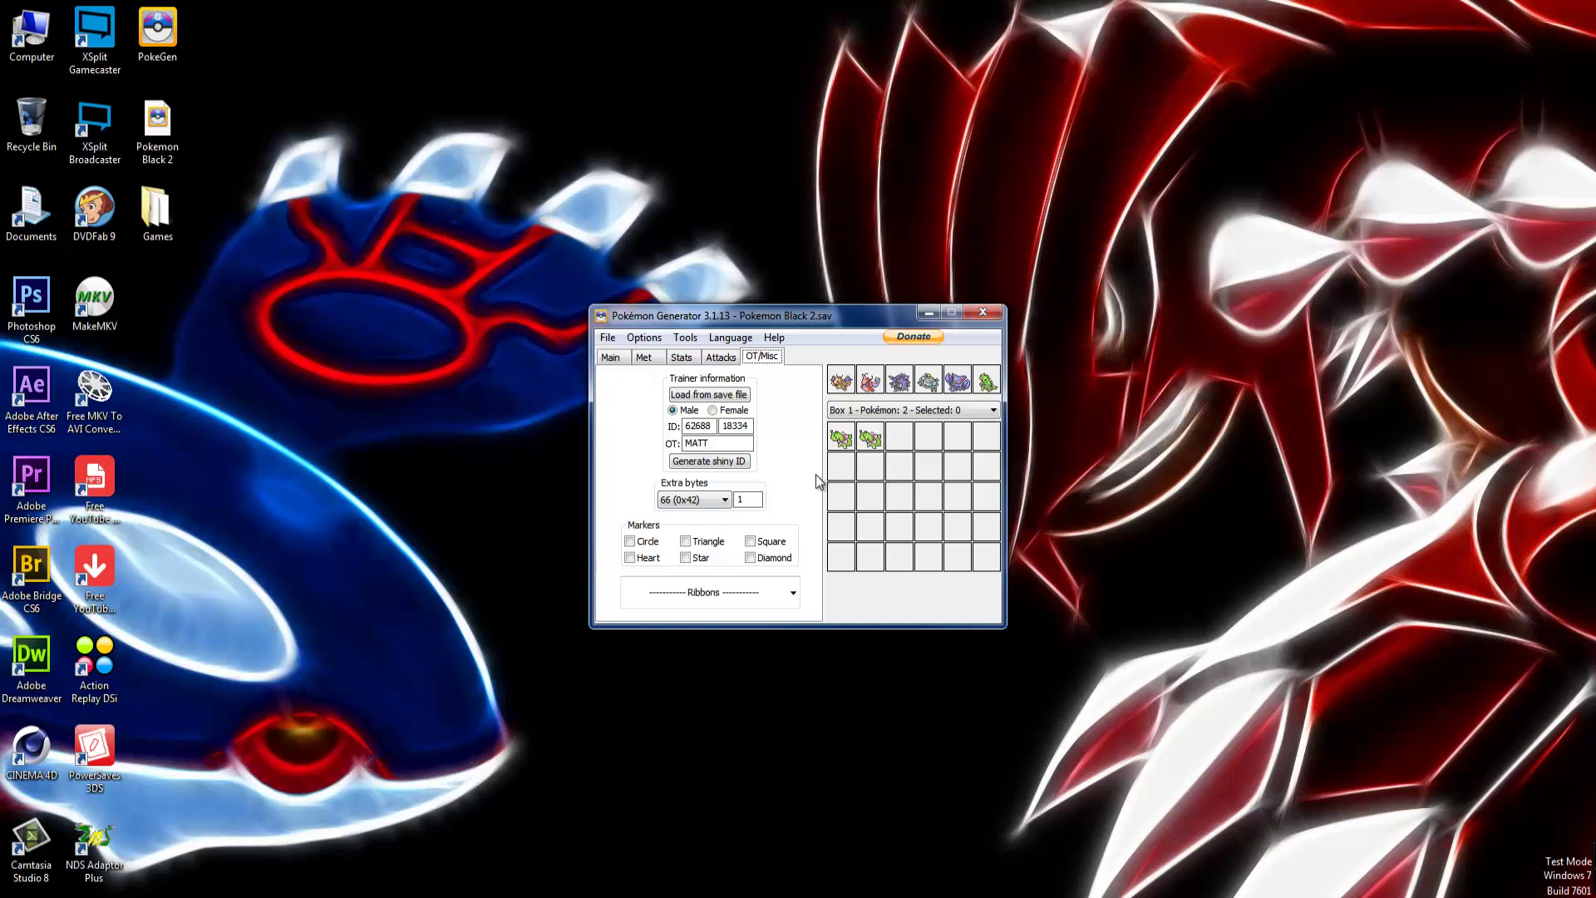
click(610, 357)
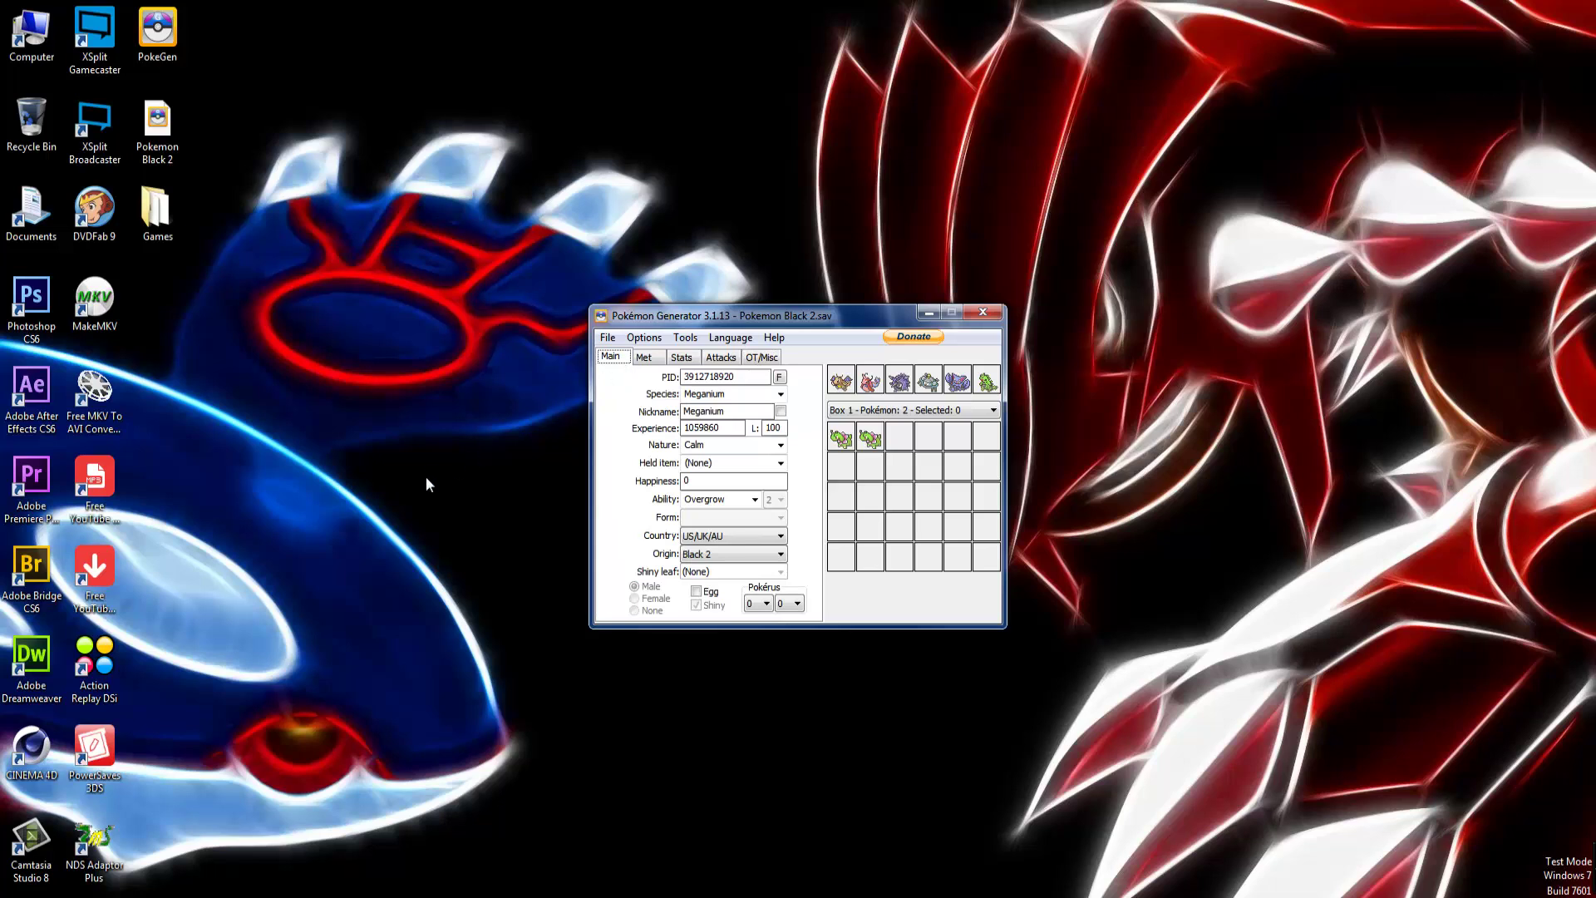
View the Pokémon stored in Box 24 and return to Box 1.
click(296, 591)
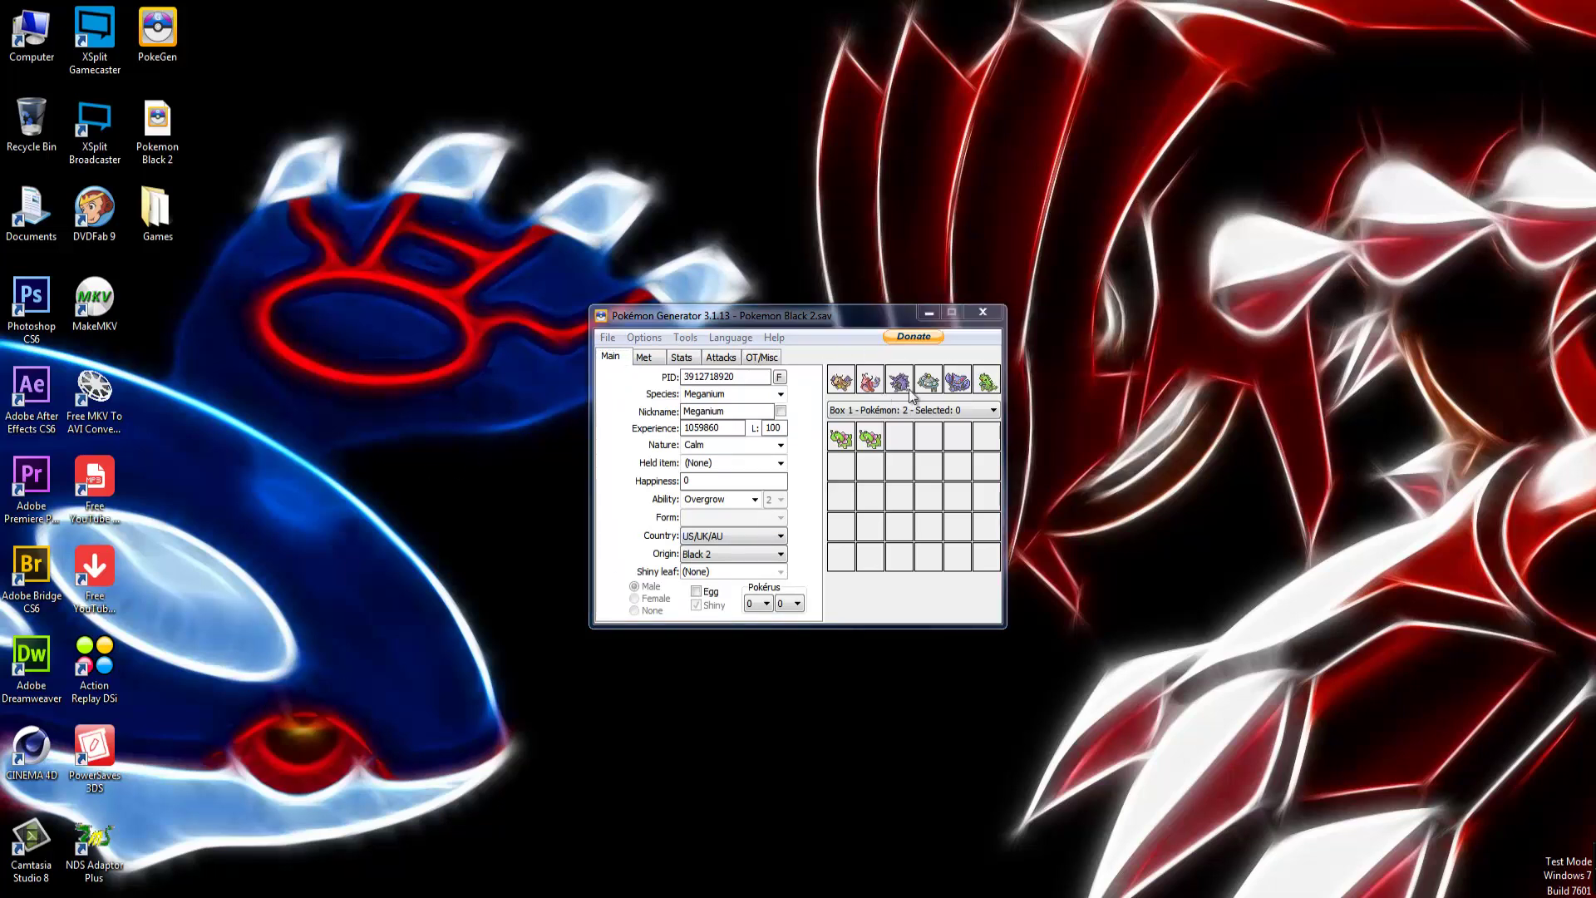
click(931, 410)
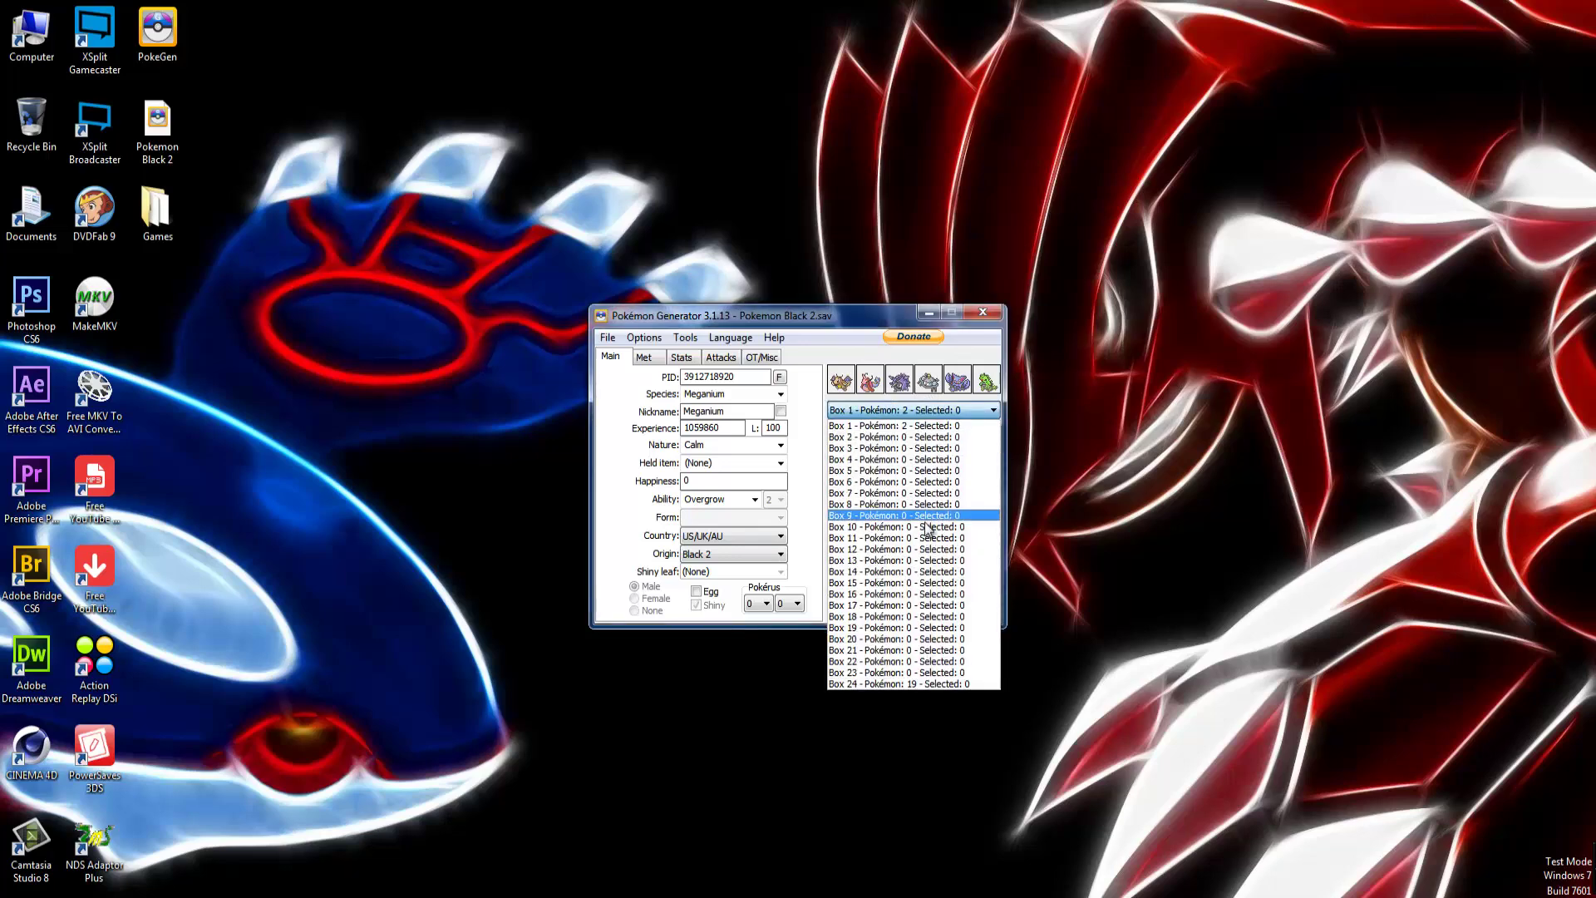
click(877, 684)
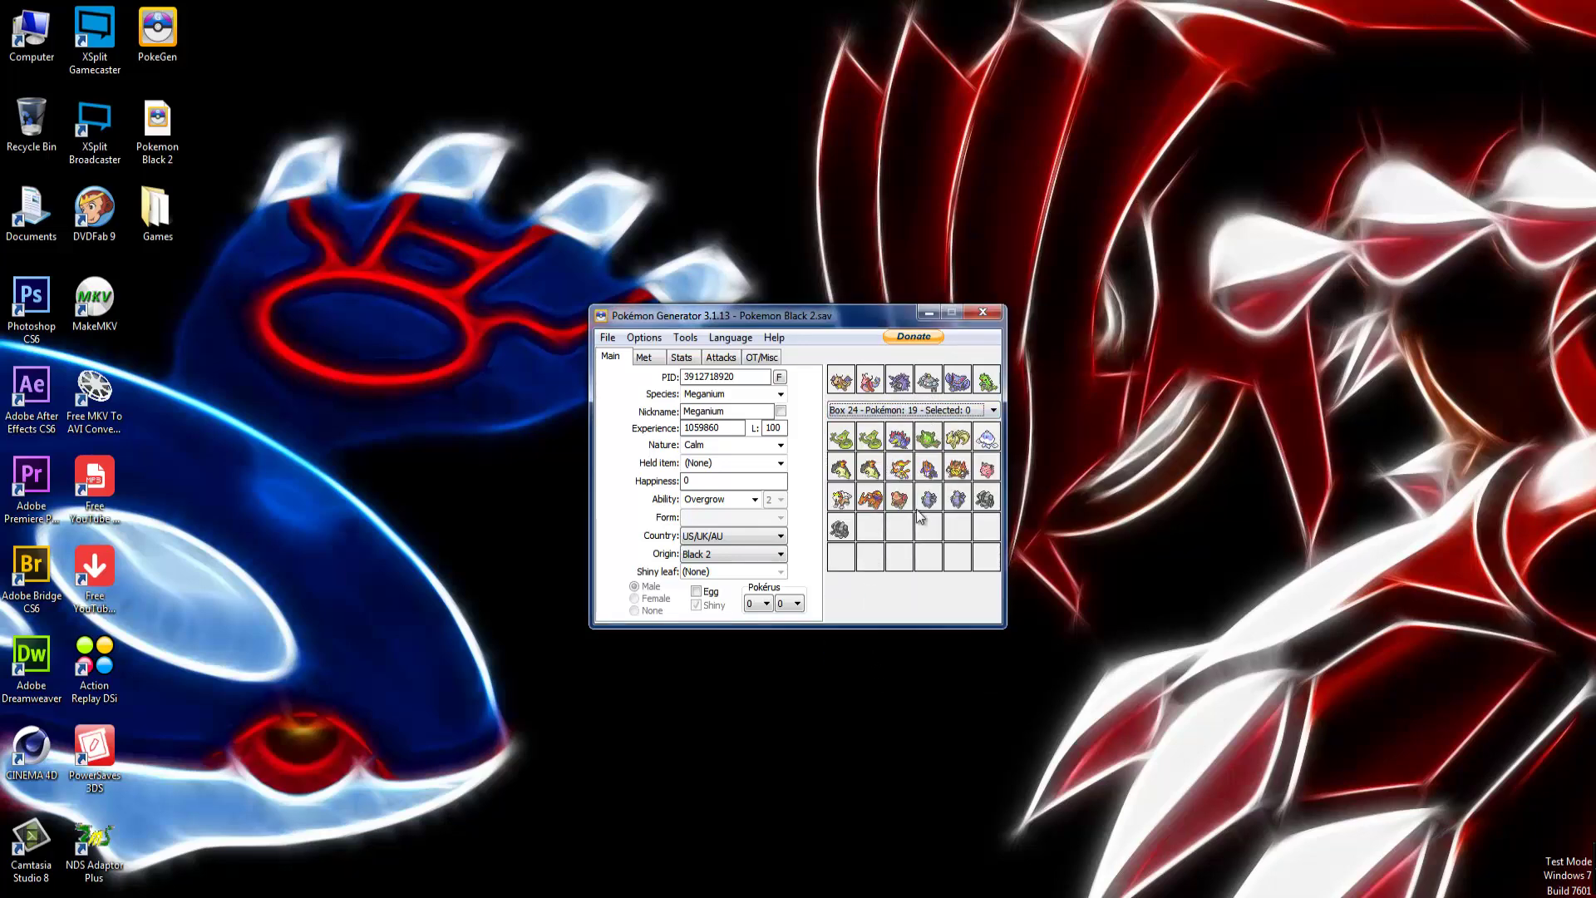
click(912, 420)
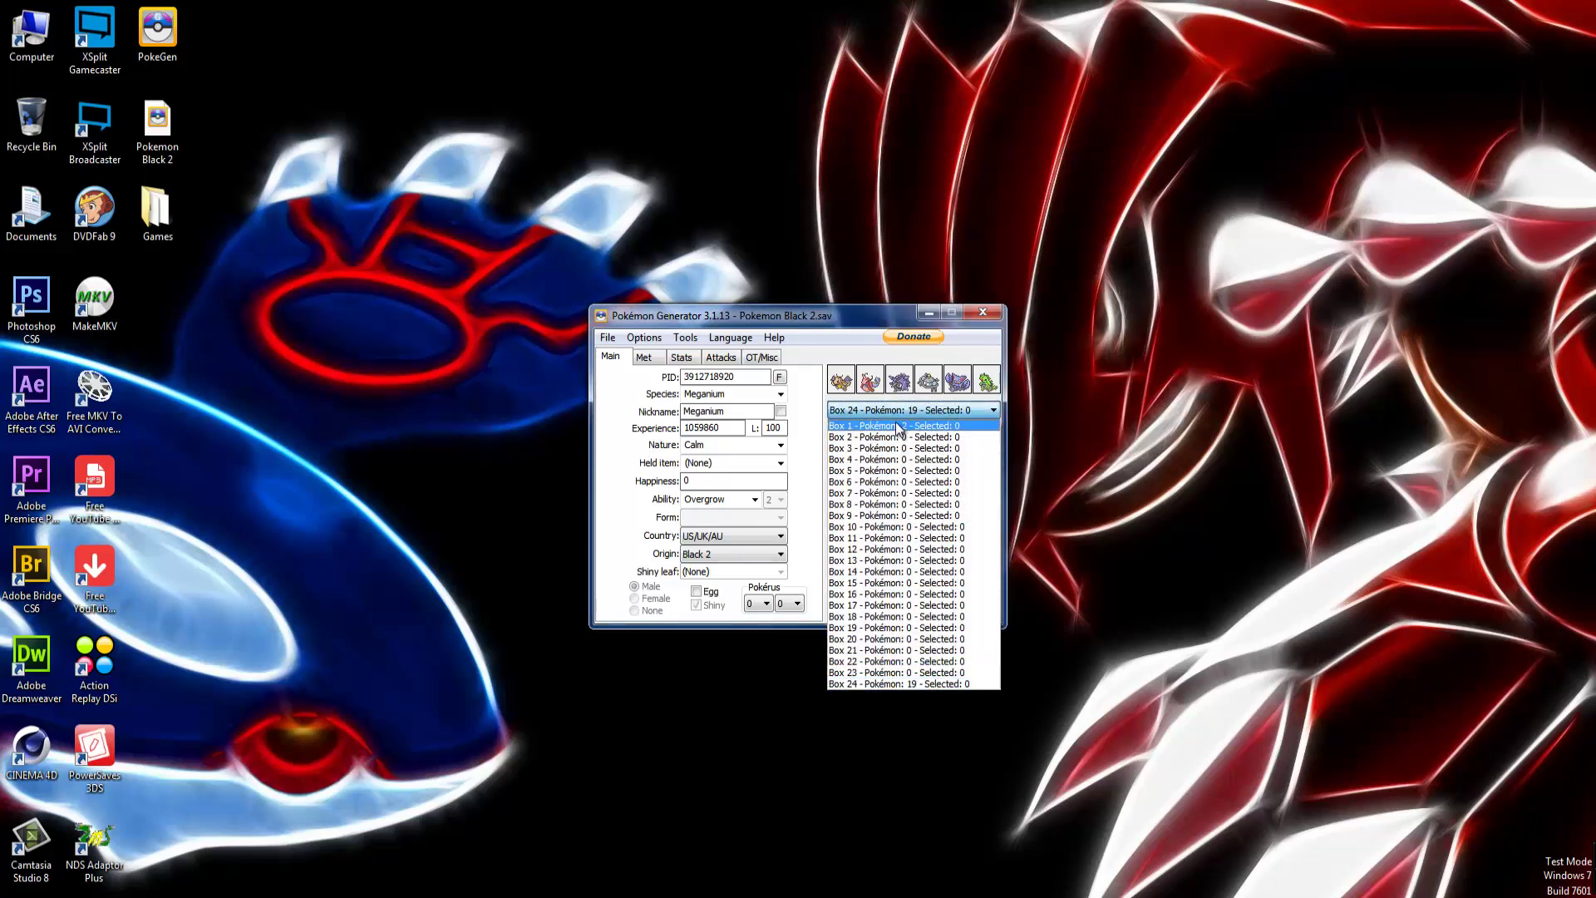
click(898, 425)
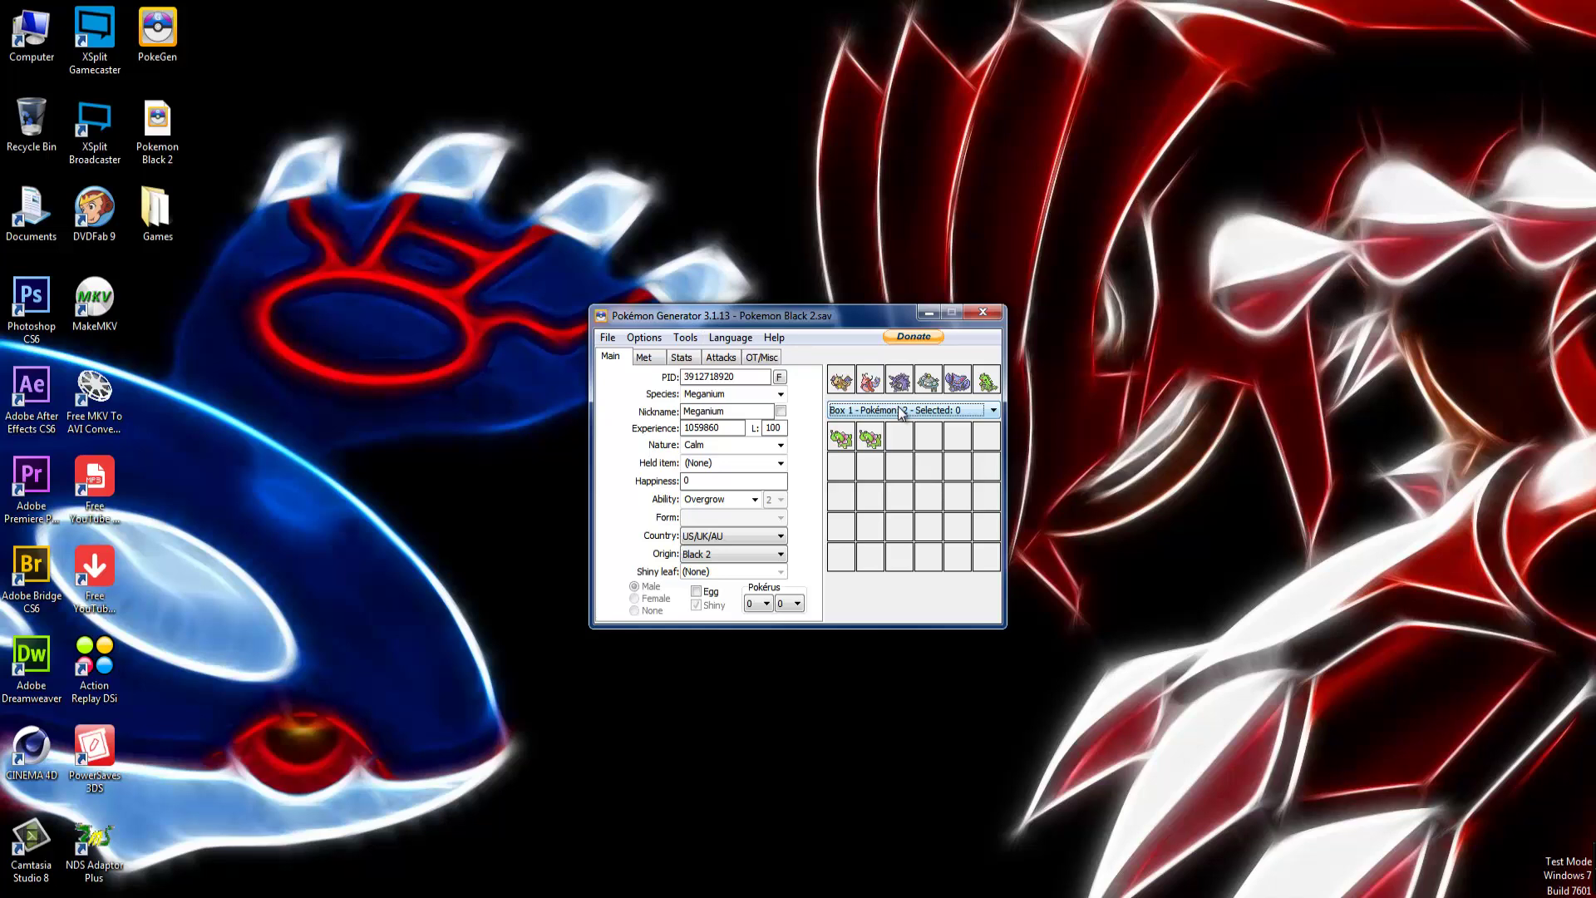
Try to launch NDS Adaptor Plus from the desktop, running it as administrator.
double_click(112, 848)
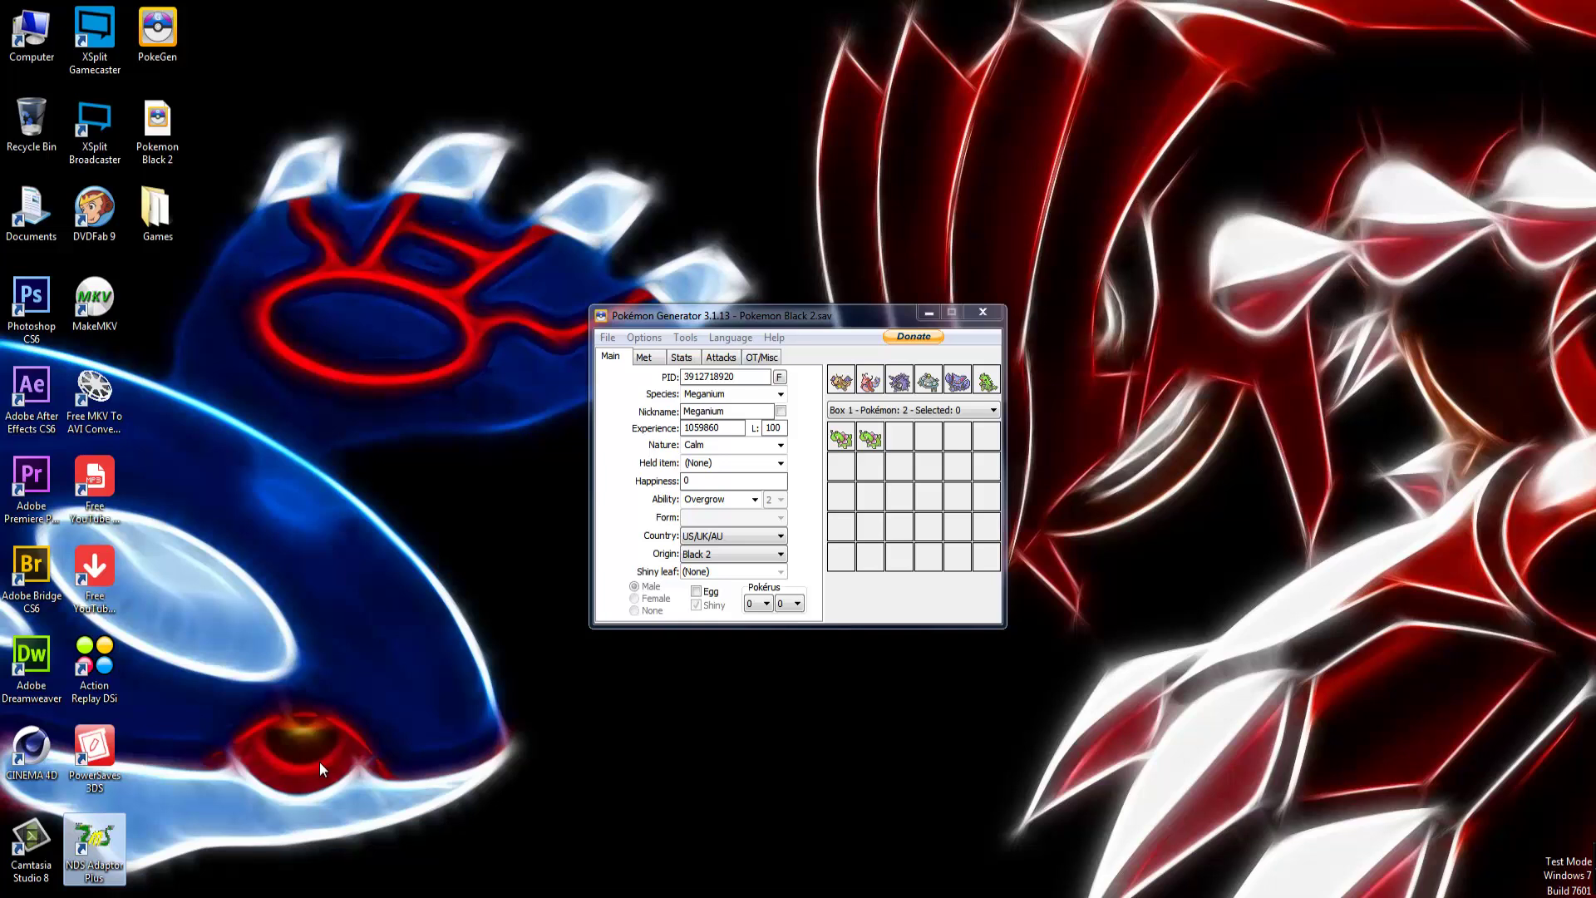
right_click(72, 836)
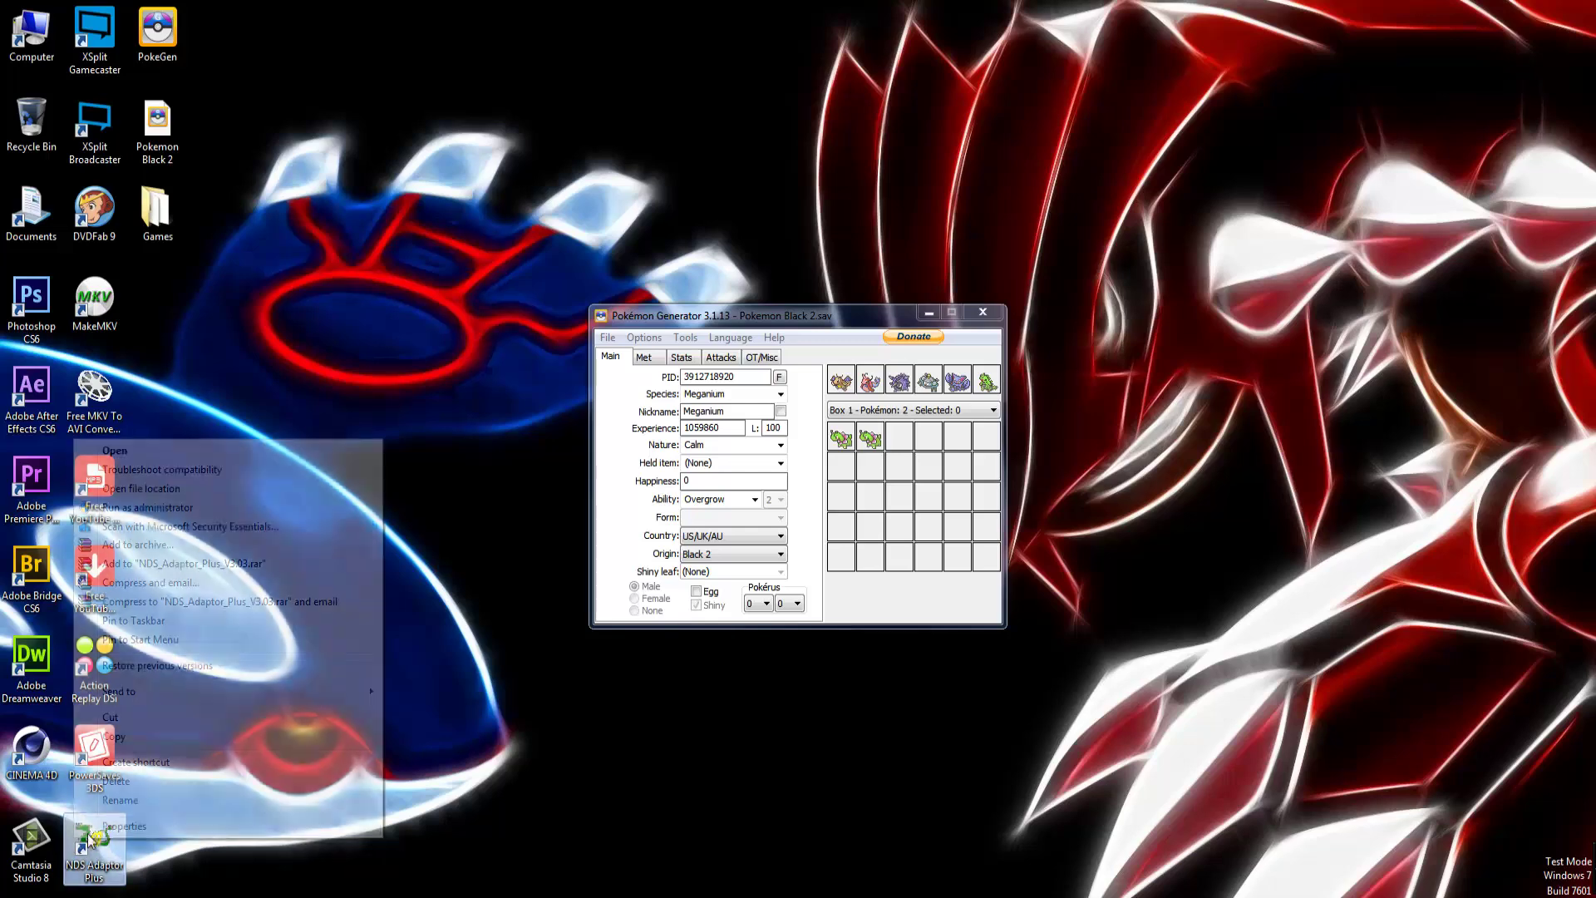
click(133, 509)
click(796, 497)
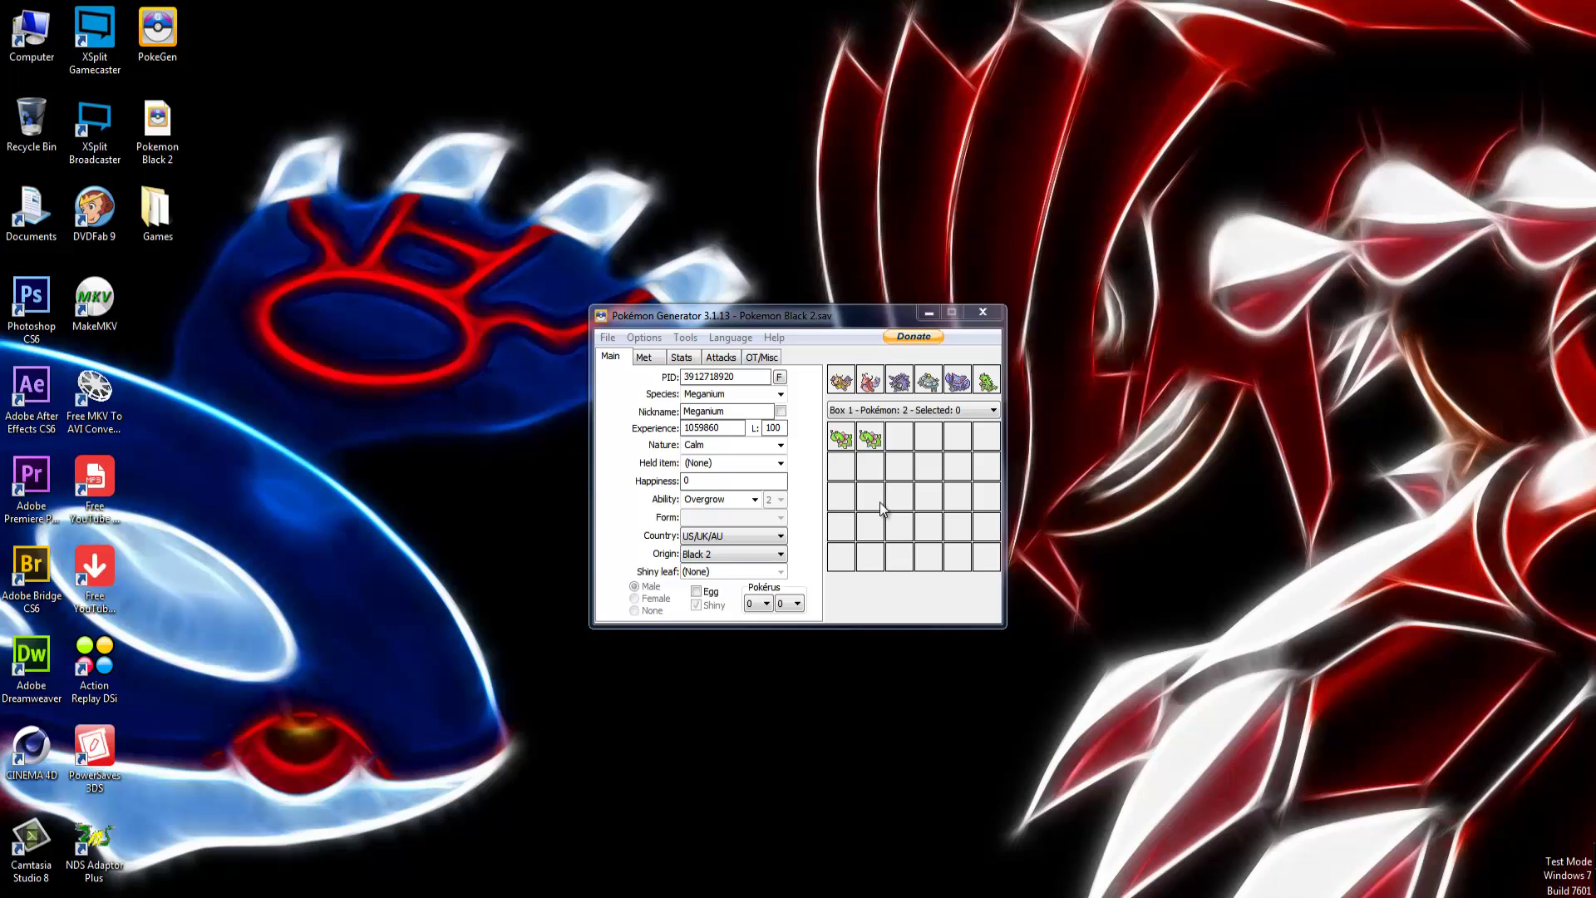
click(870, 410)
click(870, 411)
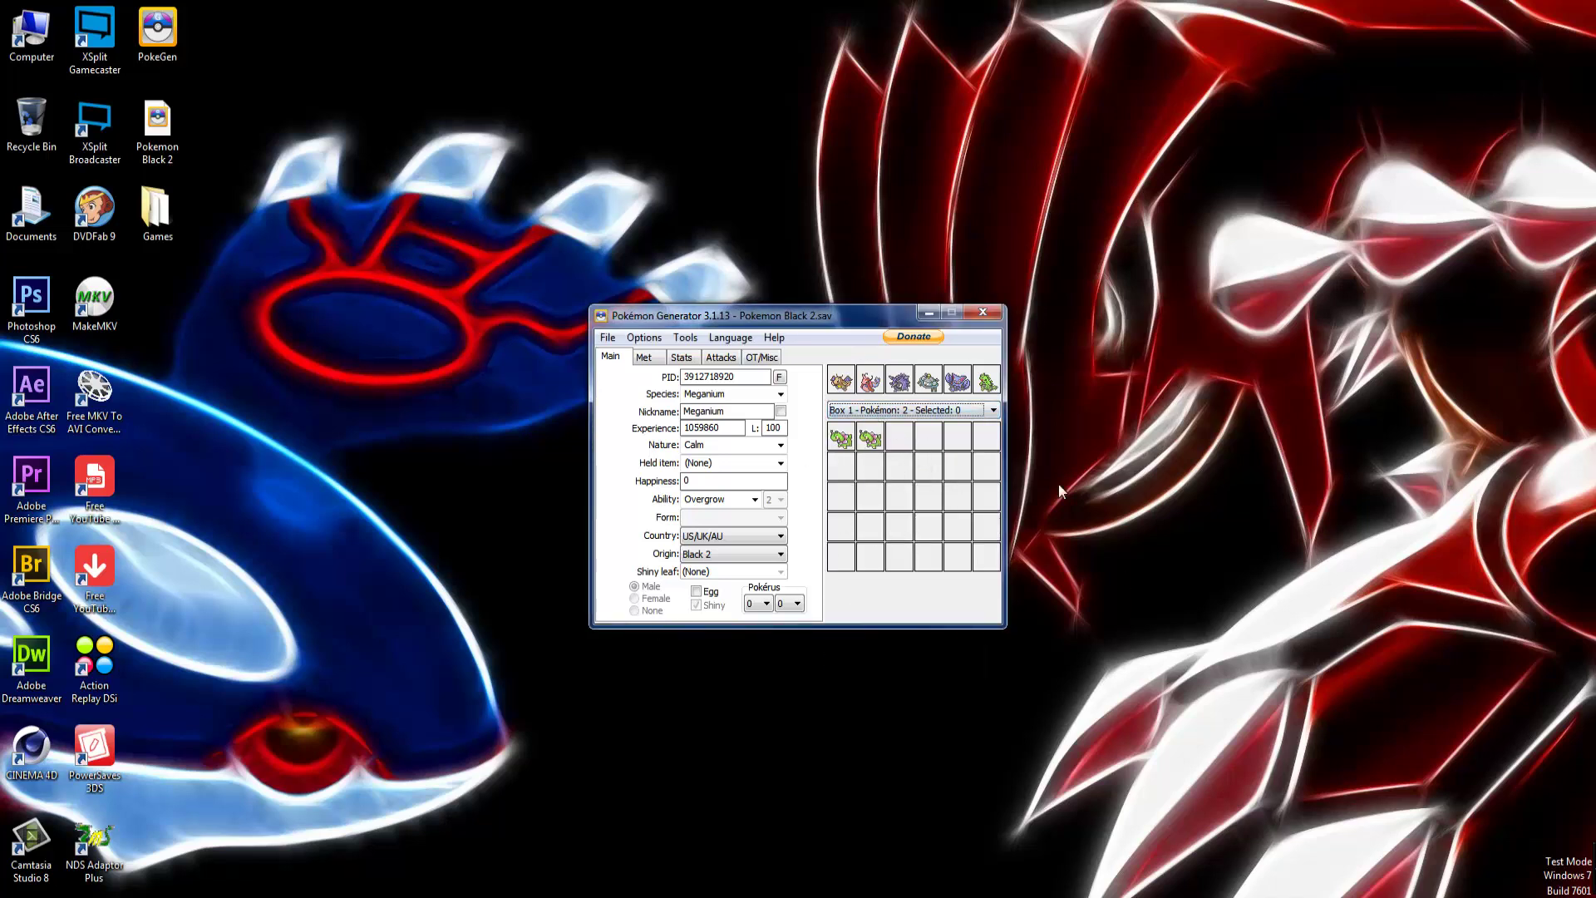